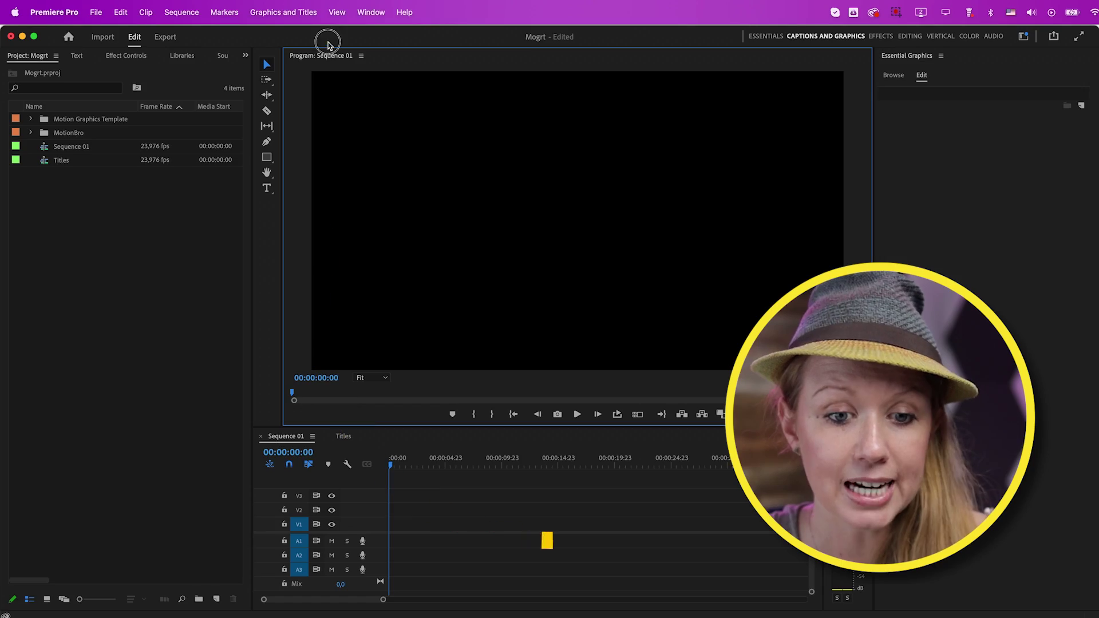
Step: Open the Motion Bro extension from the Window > Extensions menu
click(371, 12)
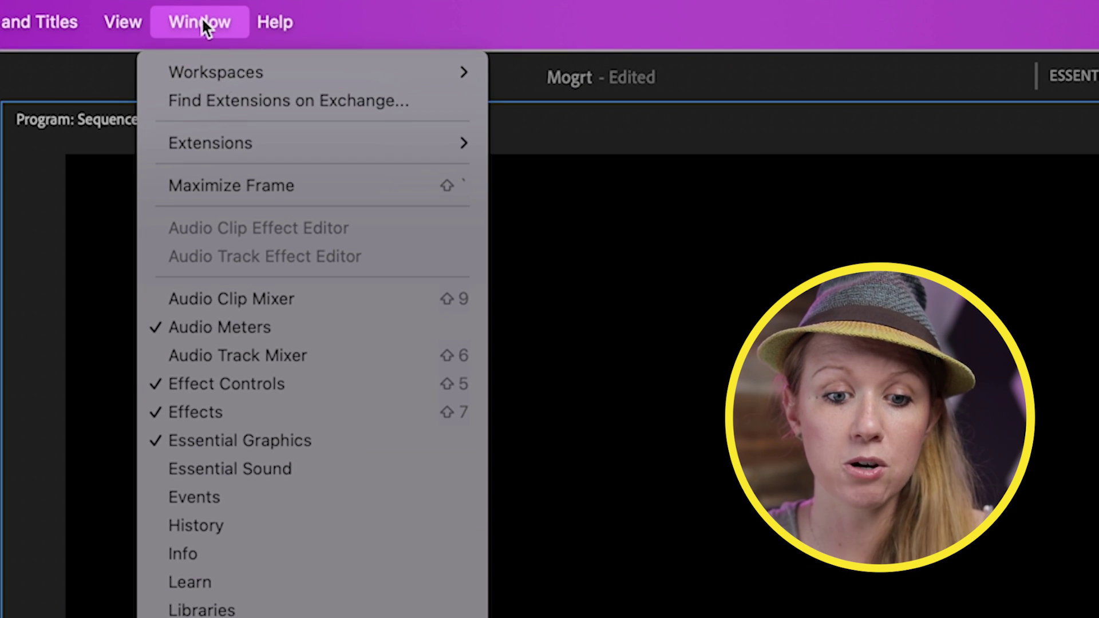
mouse_move(397, 67)
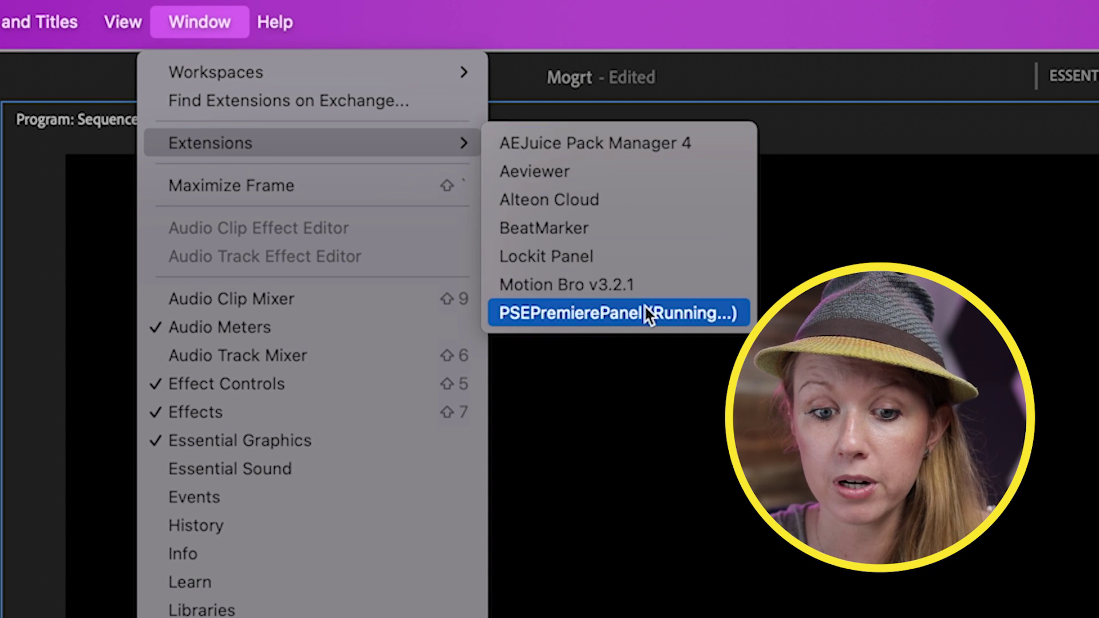
click(640, 283)
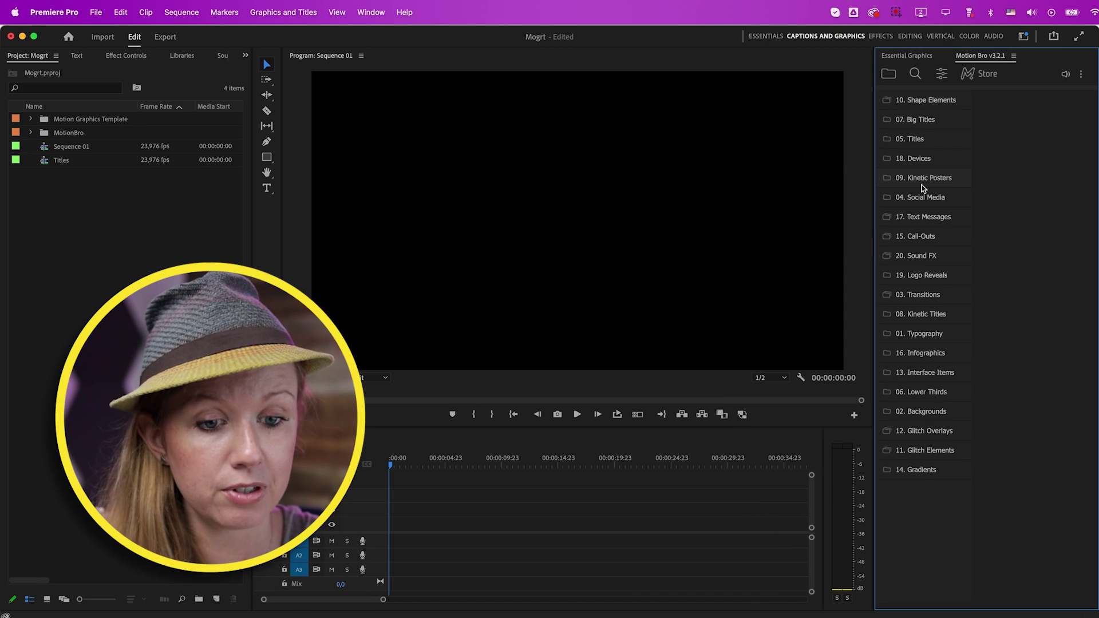
Step: Browse the Motion Bro template folders and settle on the 07. Big Titles collection
click(922, 101)
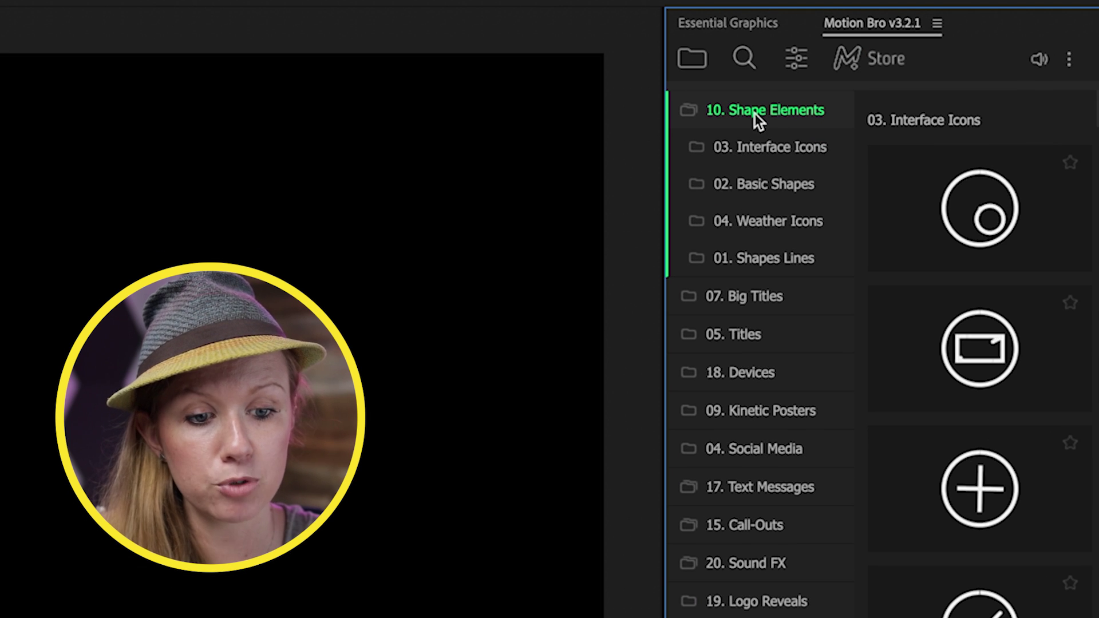
click(758, 147)
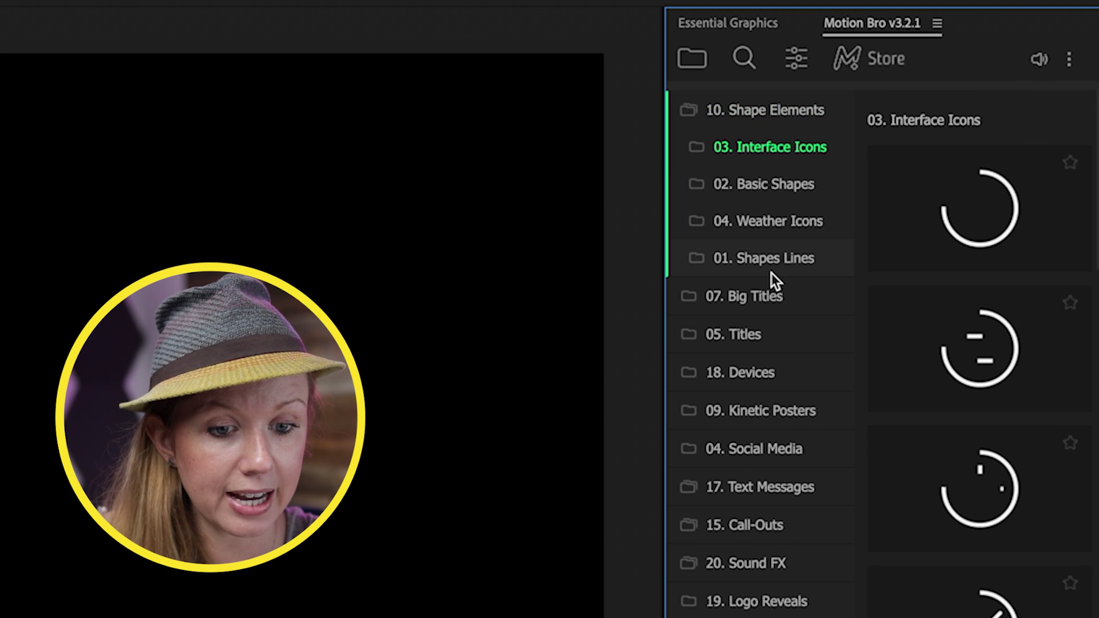
click(753, 298)
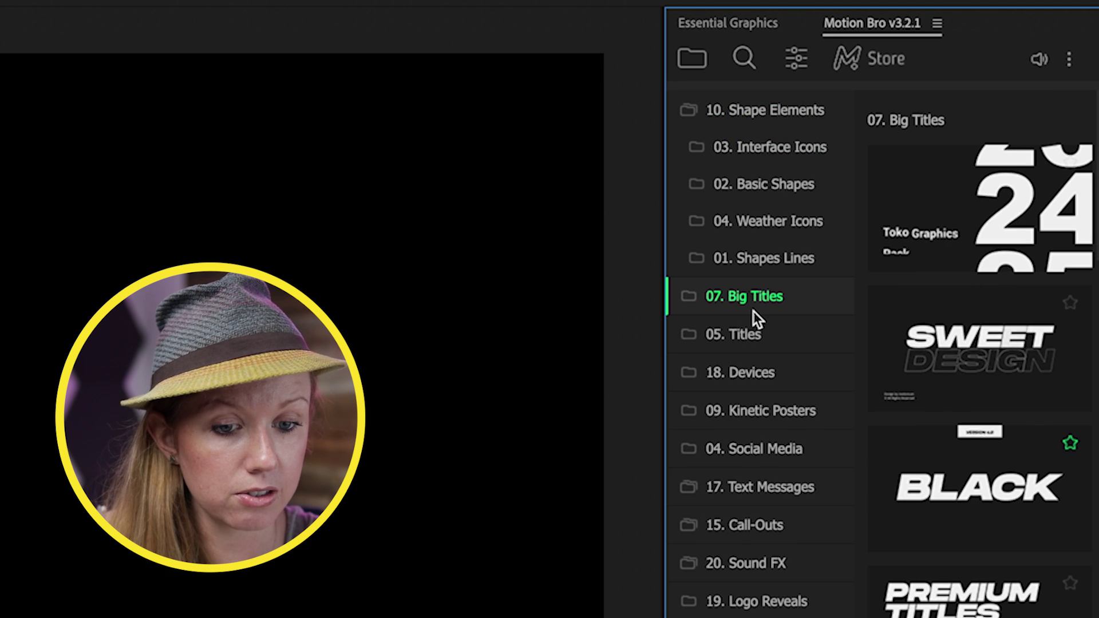
click(755, 331)
click(761, 450)
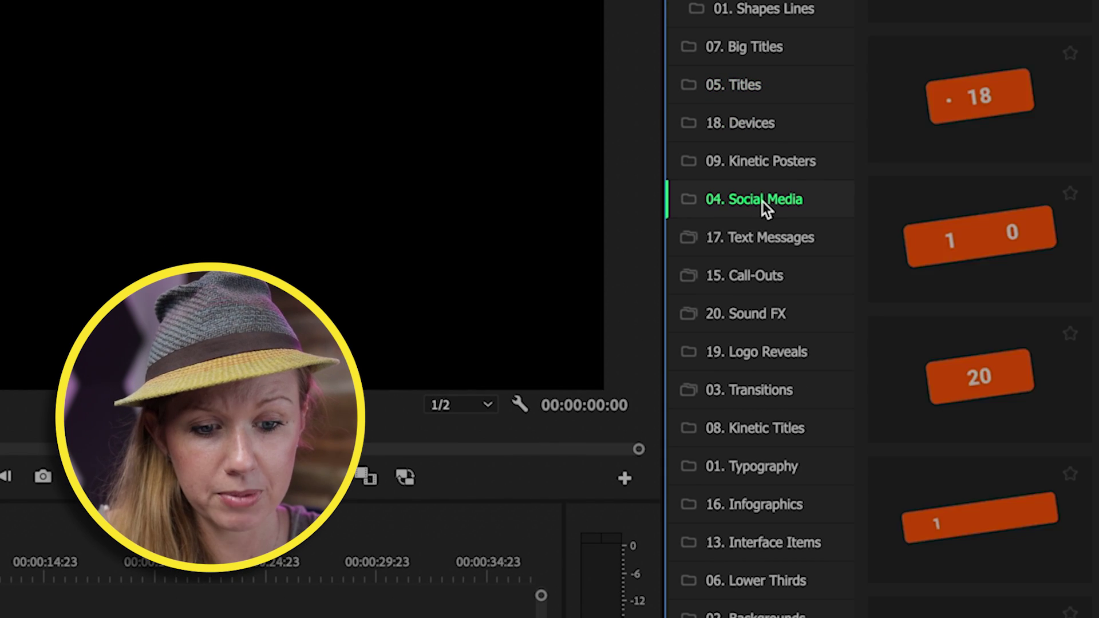
click(767, 157)
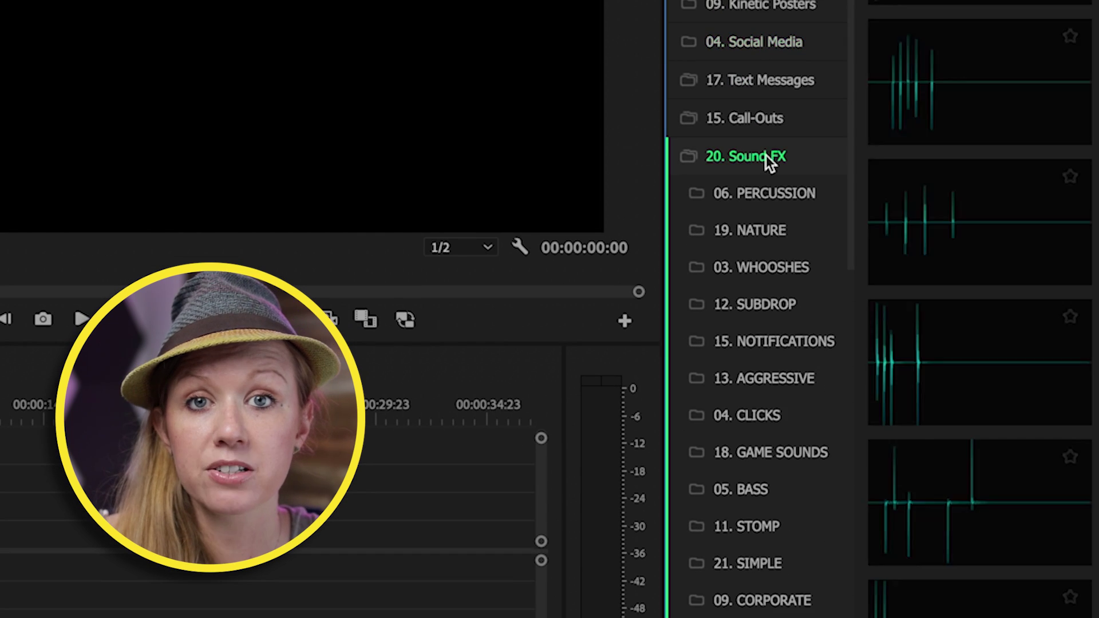
click(751, 155)
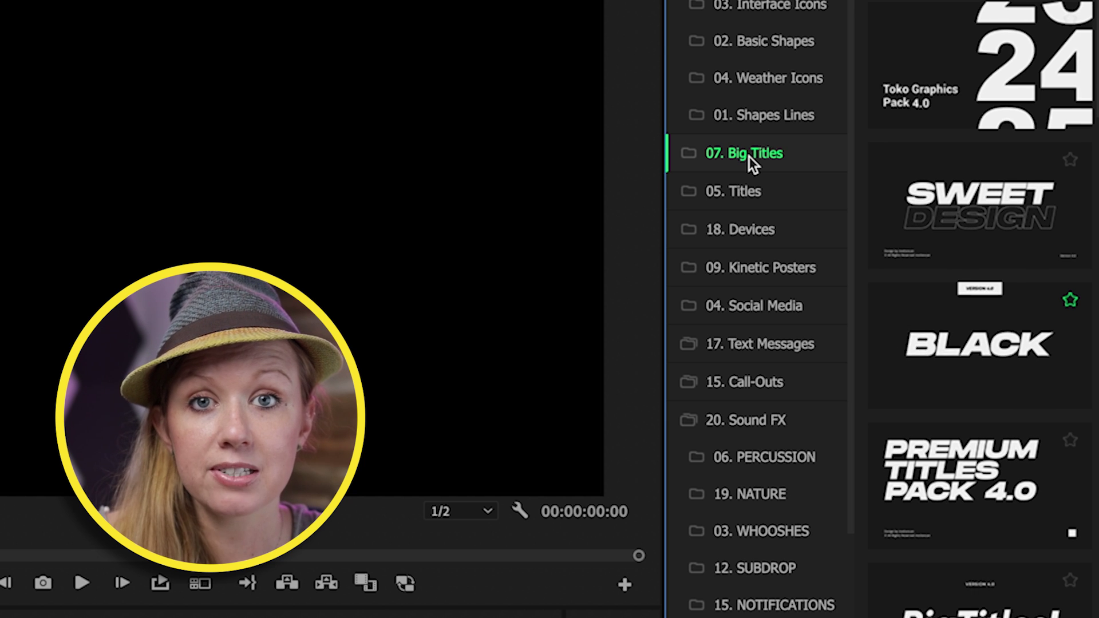
mouse_move(960, 348)
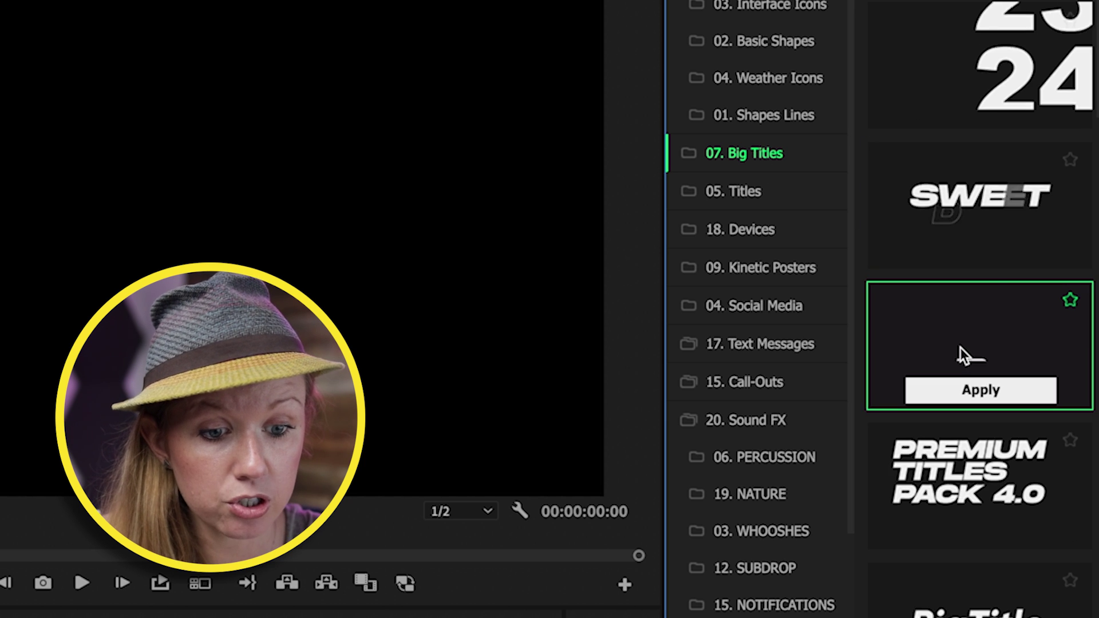
Step: Add the BLACK STYLE title to the sequence and bring up its editable text fields
click(980, 394)
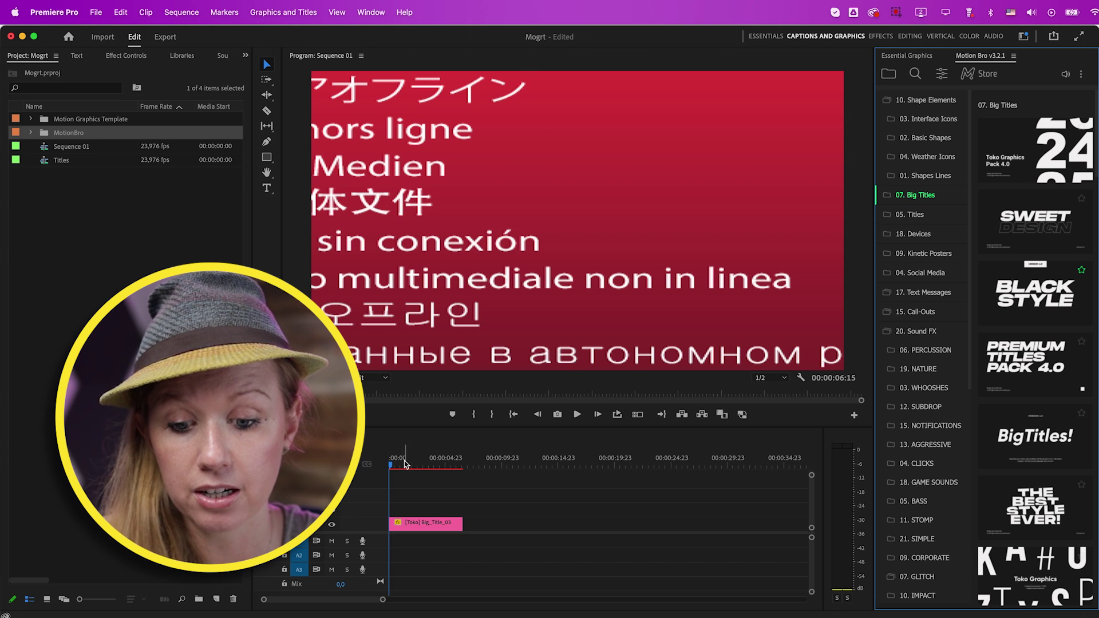
click(415, 461)
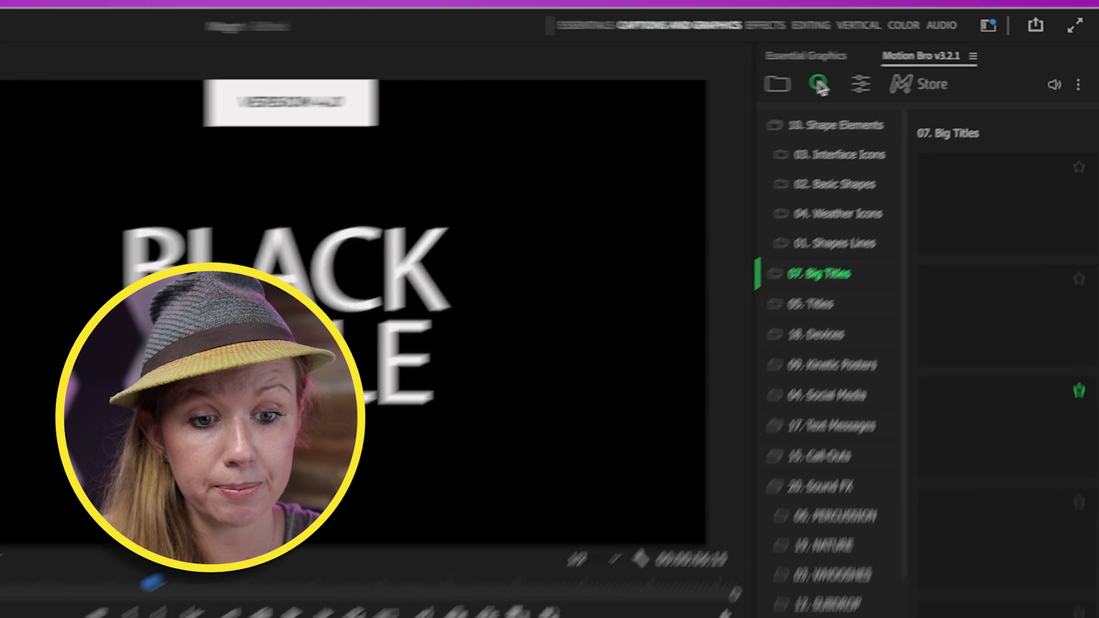
click(910, 56)
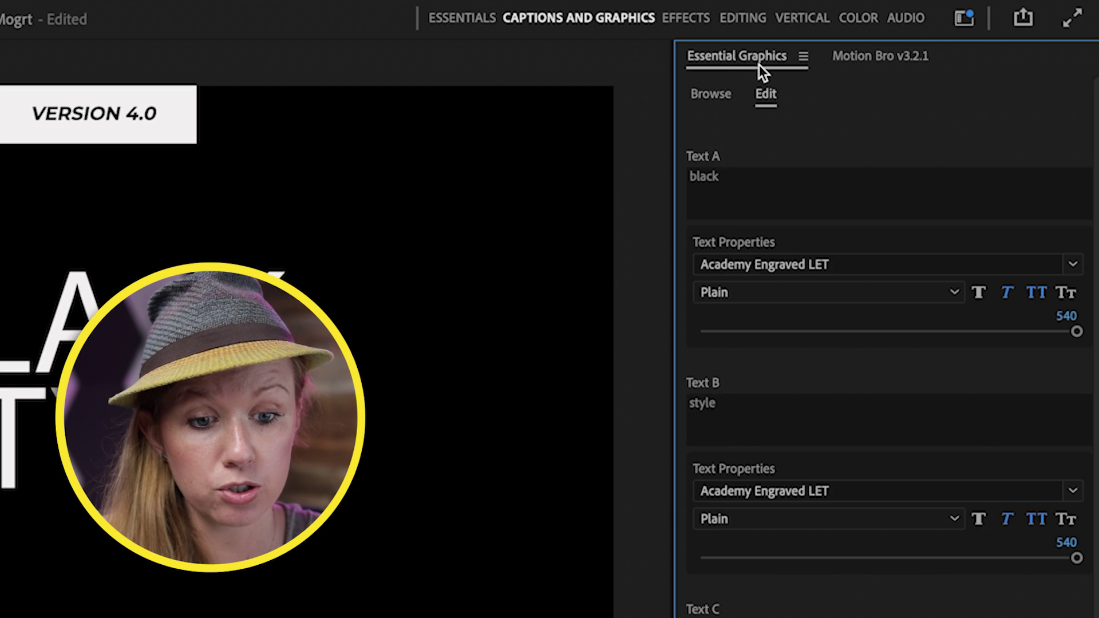
Step: Retype the title as TEXT PANEL in Montserrat ExtraBold and relabel it Part 1
double_click(898, 122)
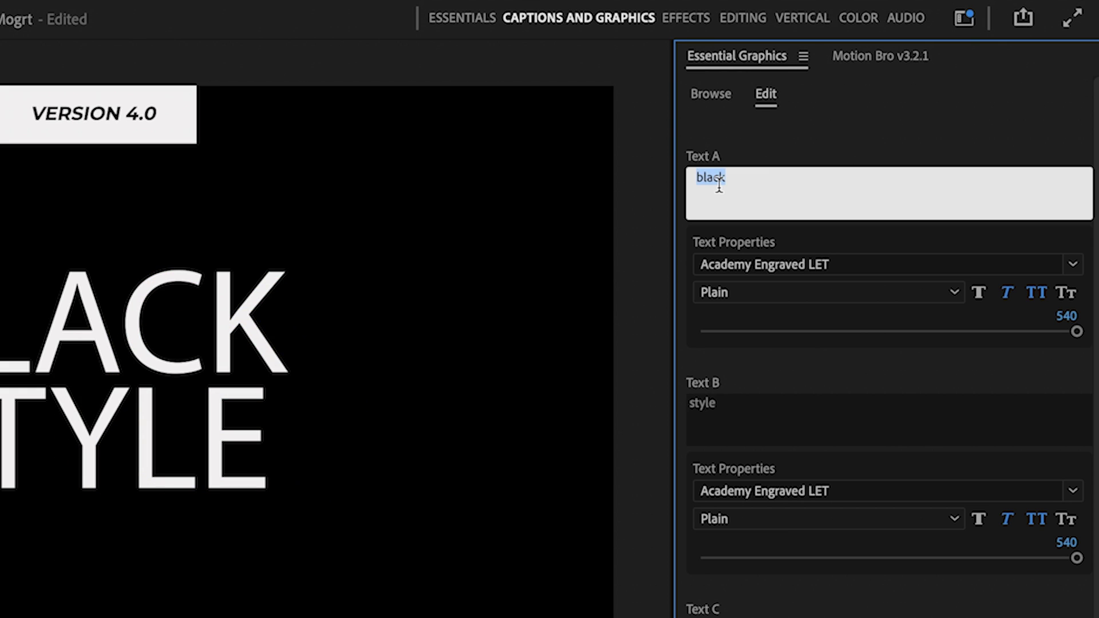
click(762, 264)
text(montser)
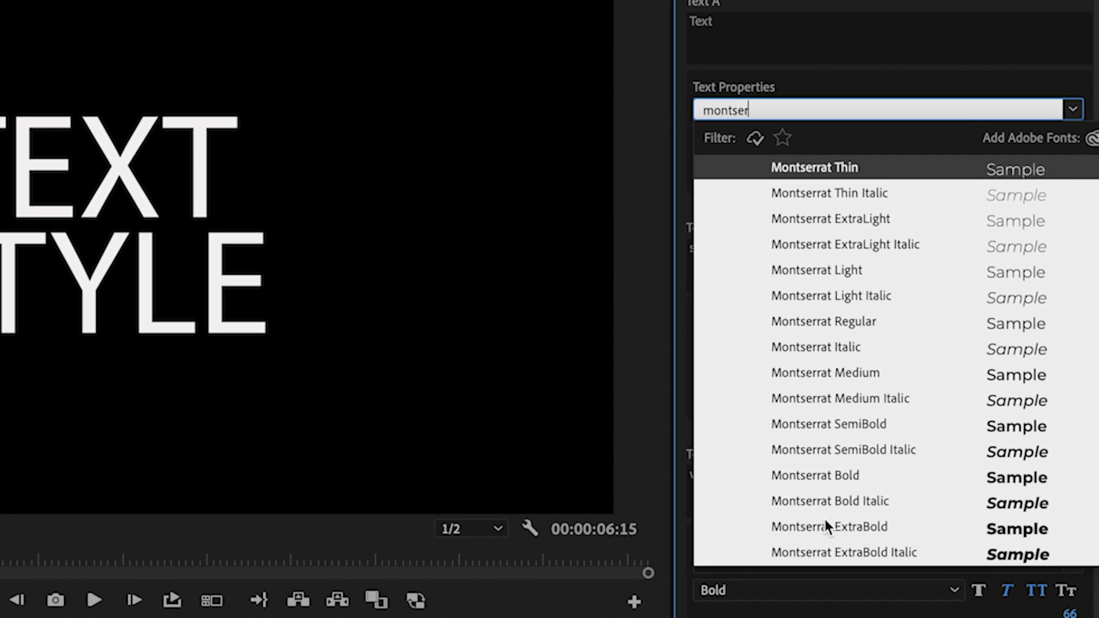
click(825, 520)
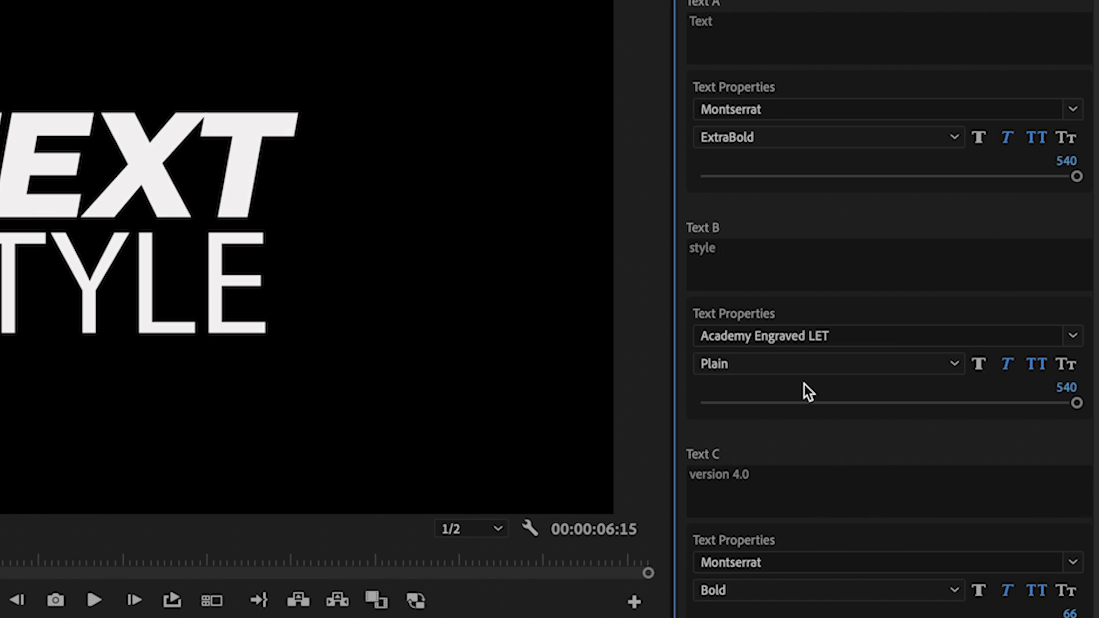
click(742, 286)
text(Panel)
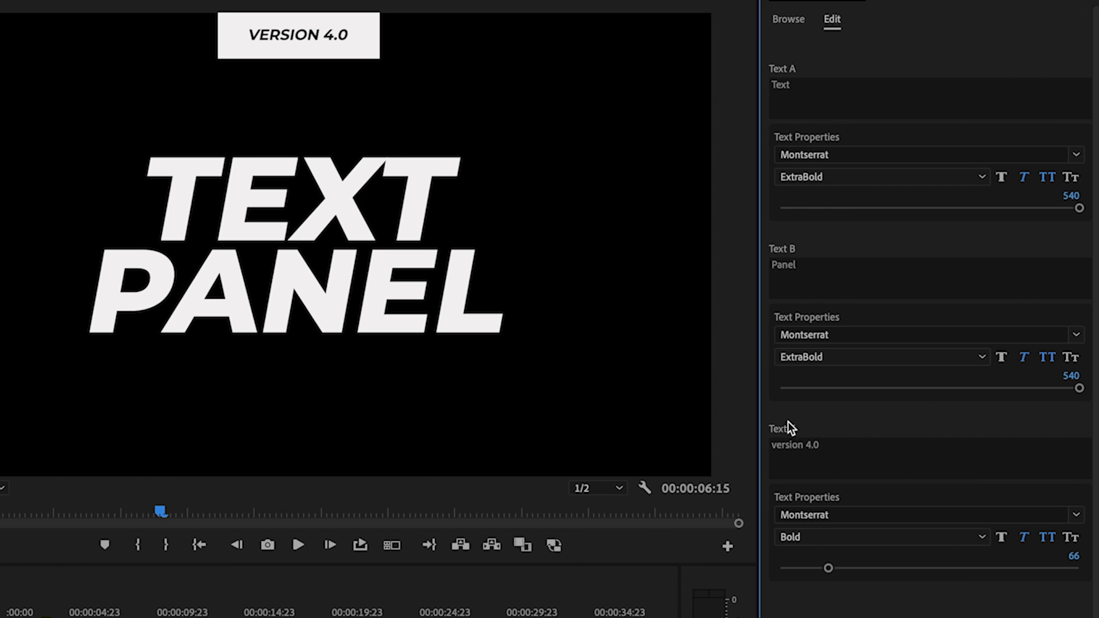
click(783, 462)
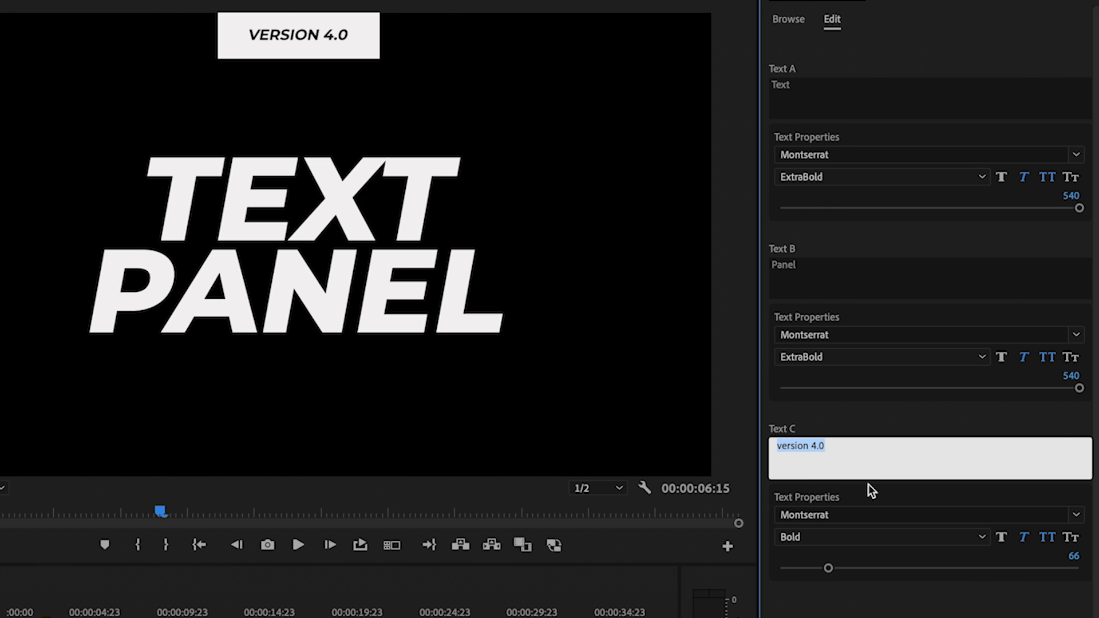
text(Part 1)
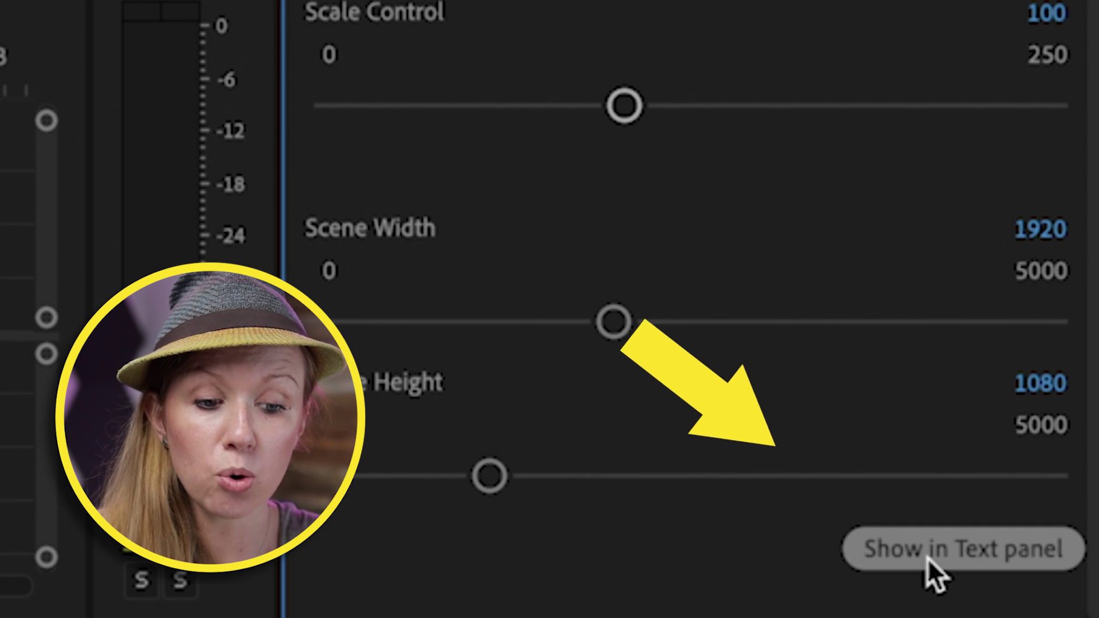
Step: Show the title's text fields in the Text panel's Graphics tab
click(927, 558)
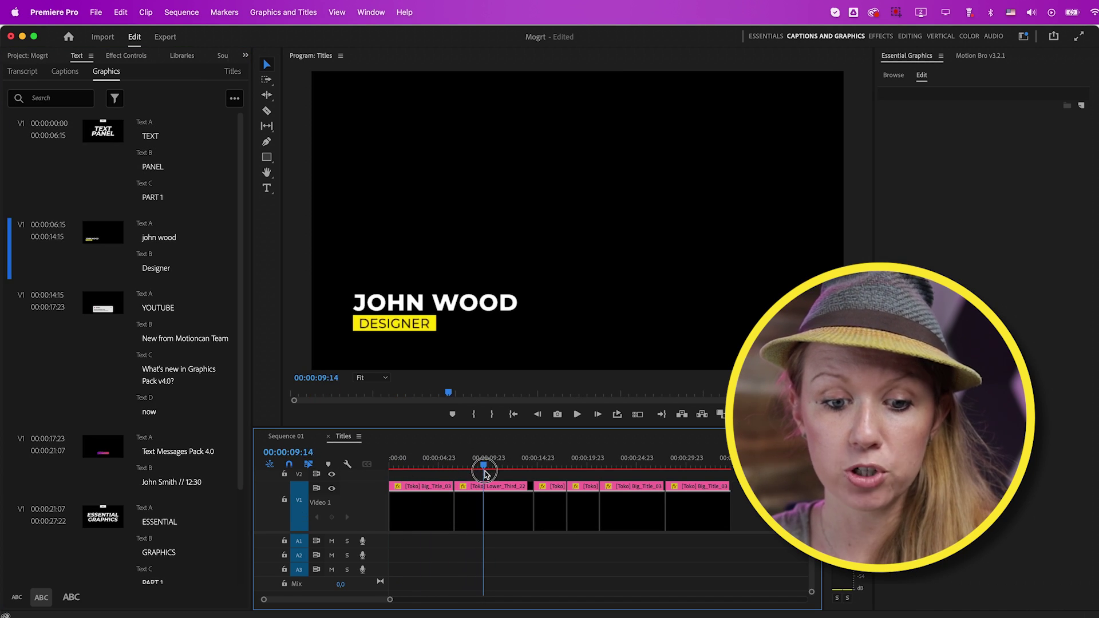
Step: Widen the title text list, then jump from the TEXT PANEL title to ESSENTIAL GRAPHICS
drag(530, 487, 495, 522)
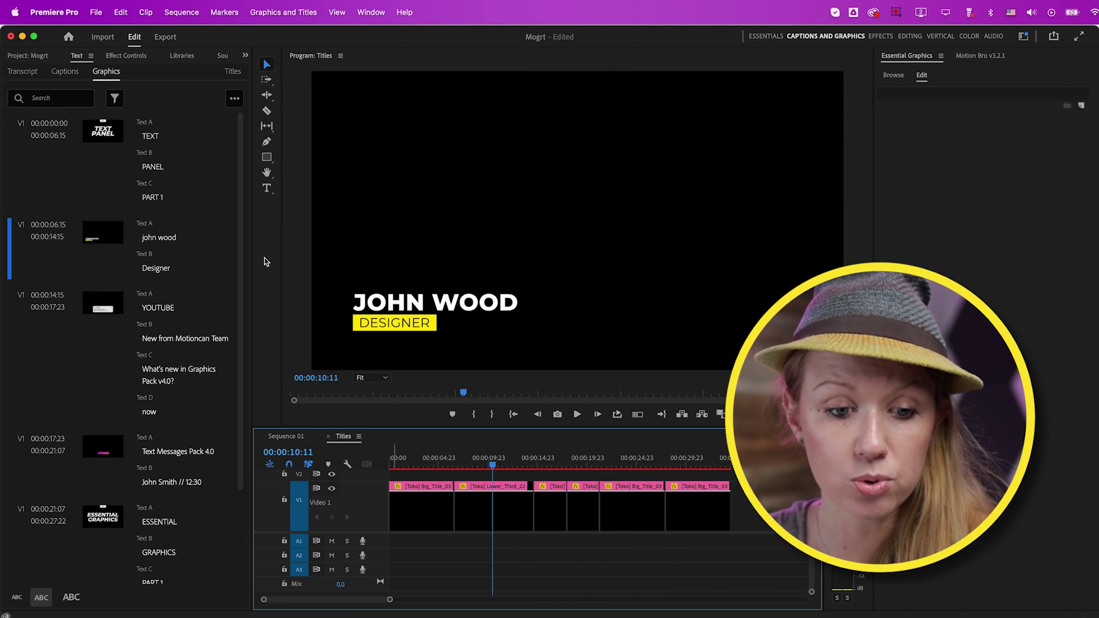
drag(255, 262, 324, 275)
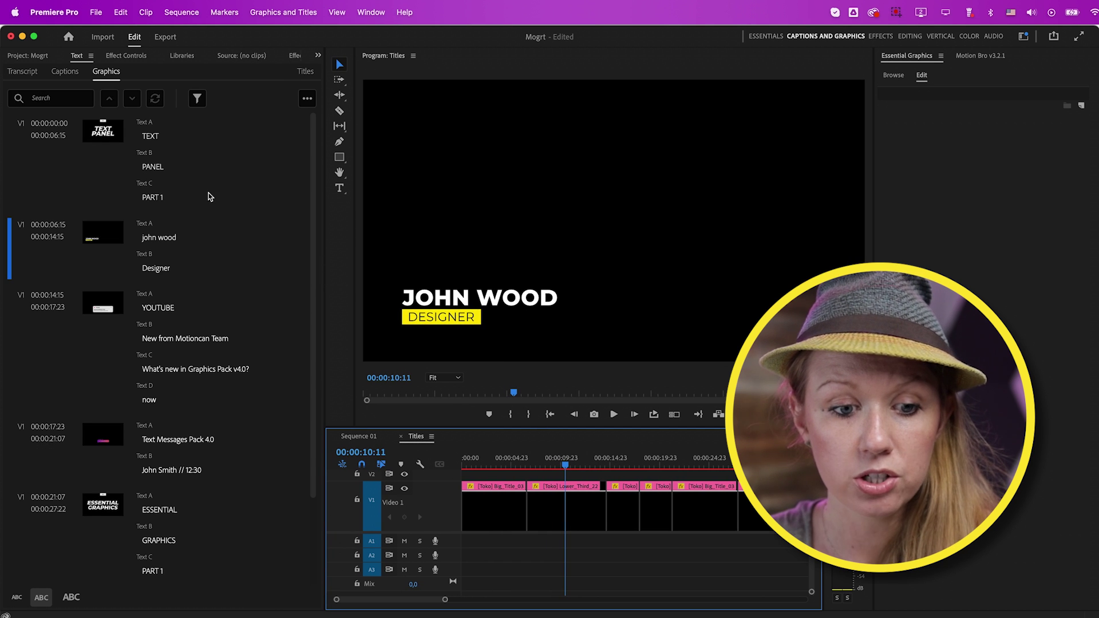
click(105, 138)
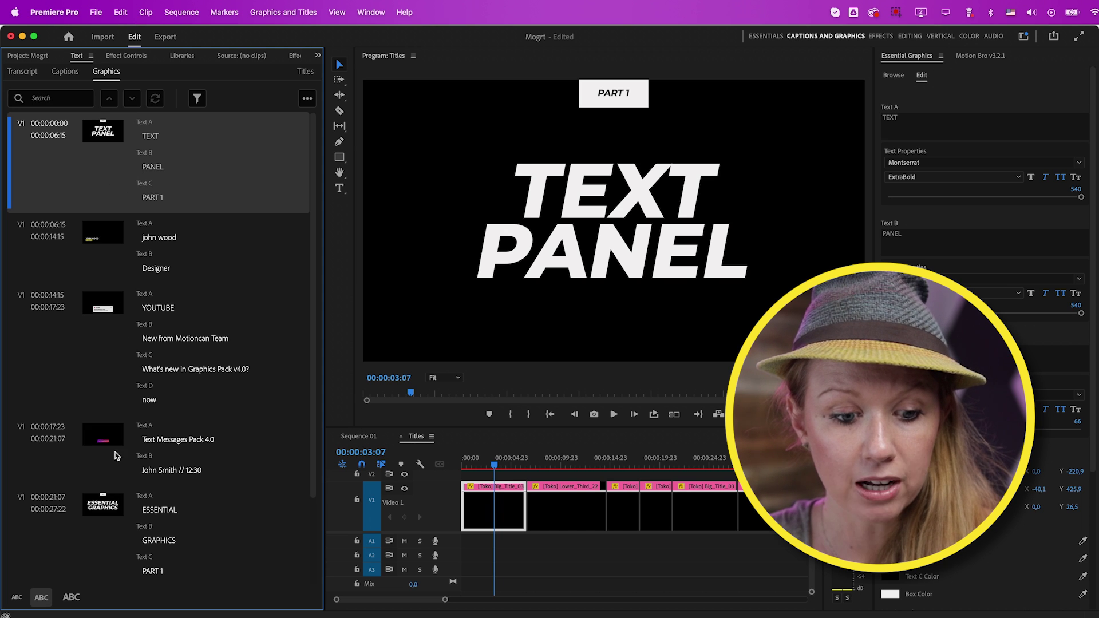
click(131, 520)
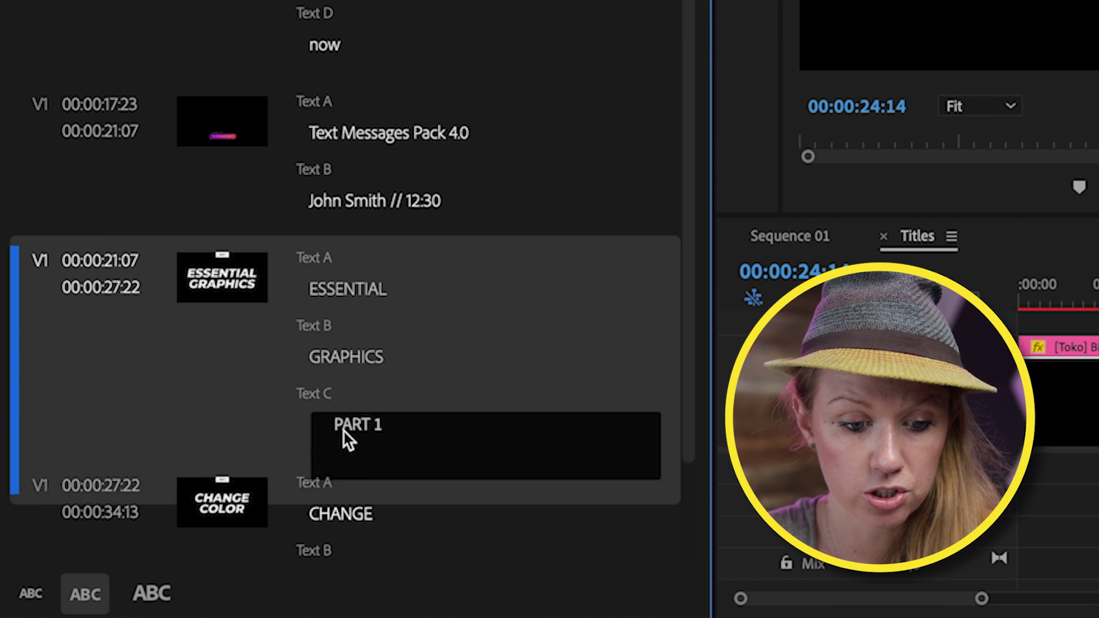
Step: Change the PART 1 label to read PART 2
click(184, 523)
key(BackSpace)
text(2)
click(218, 448)
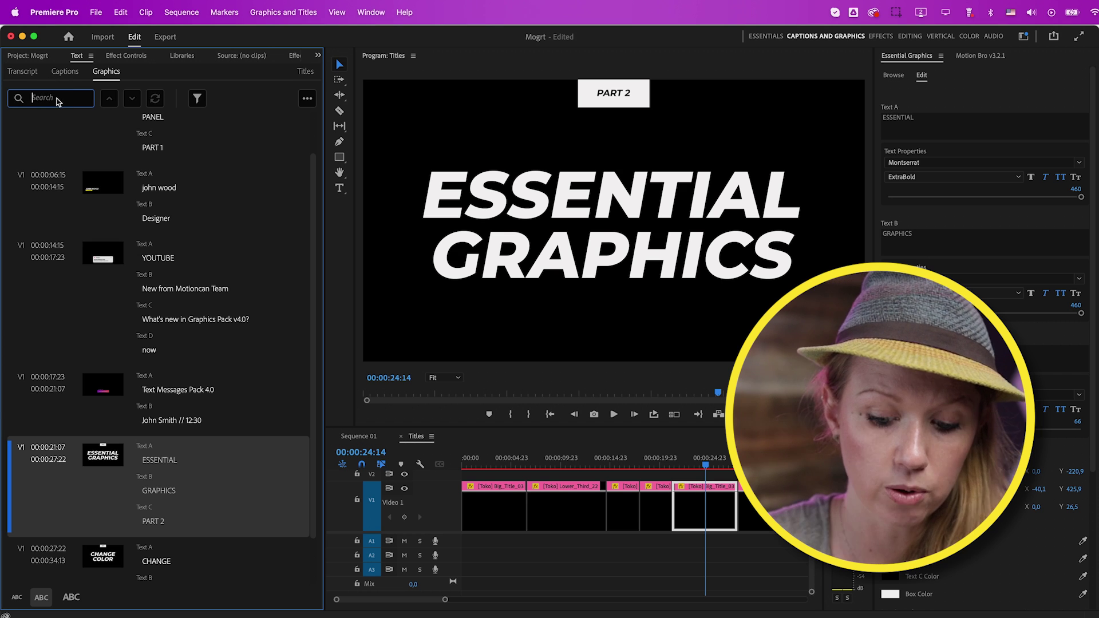
Step: Search the titles for 'Part' and step through matches to CHANGE COLOR's PART 3
text(Part)
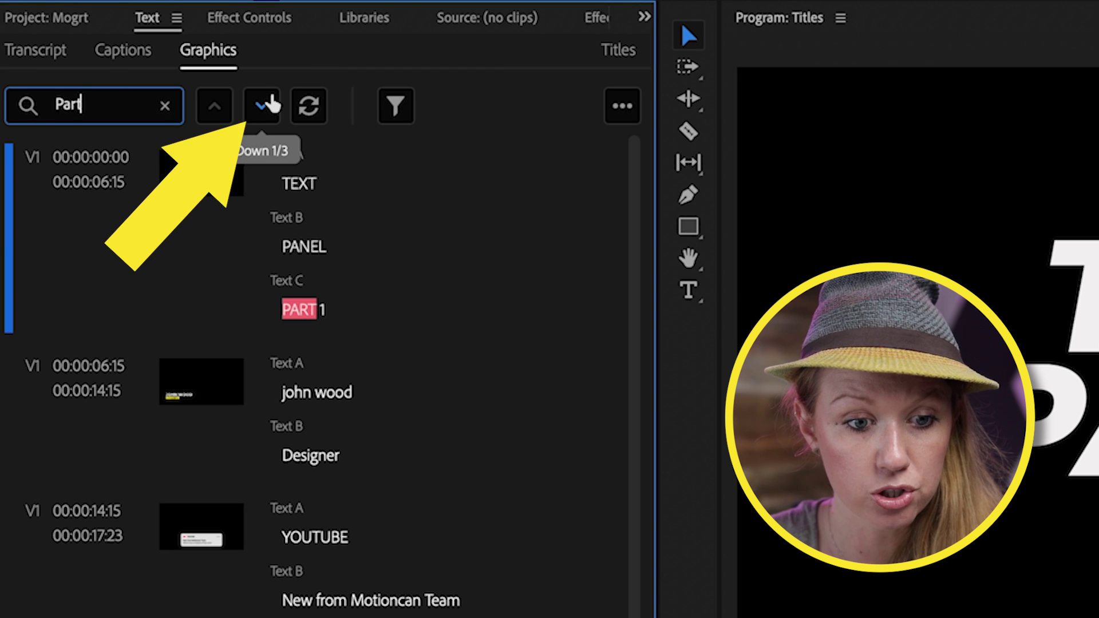
click(262, 107)
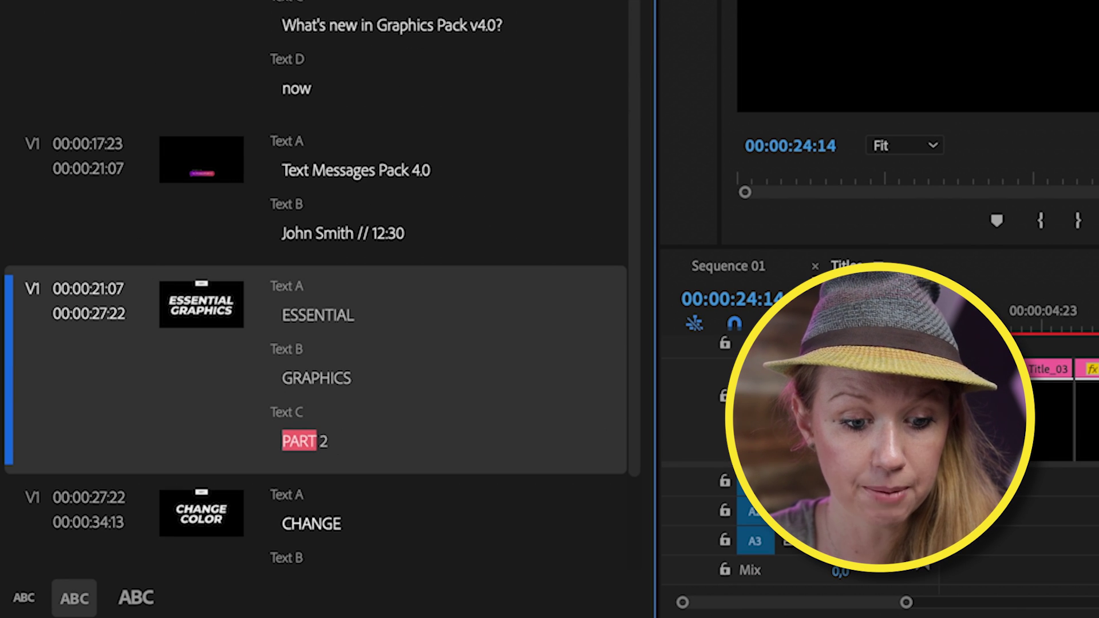
click(225, 532)
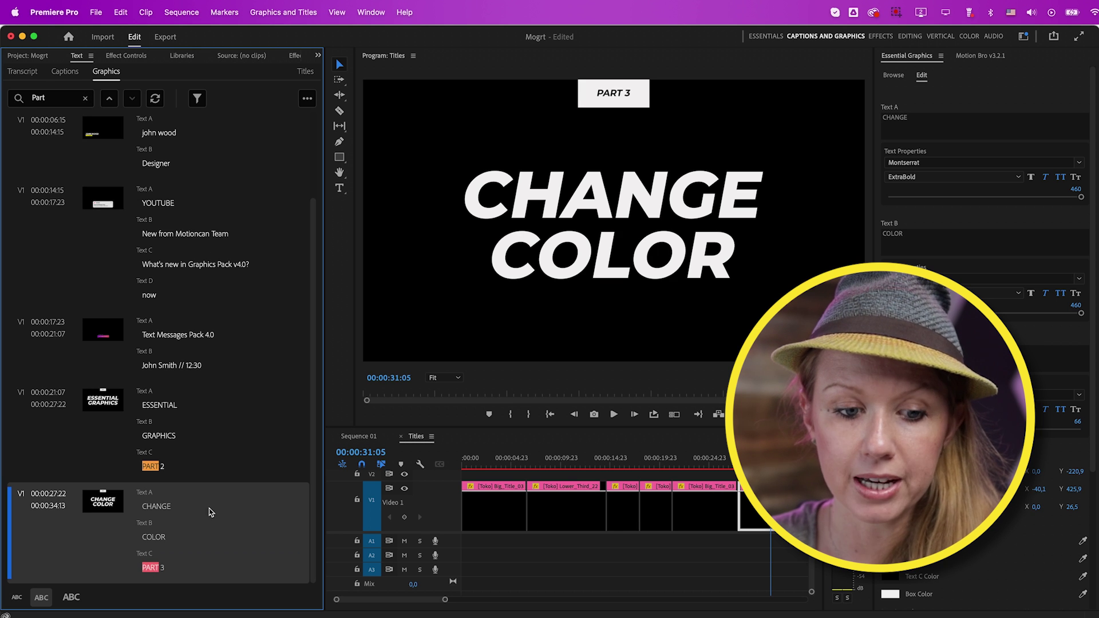
scroll(227, 378, up, 3)
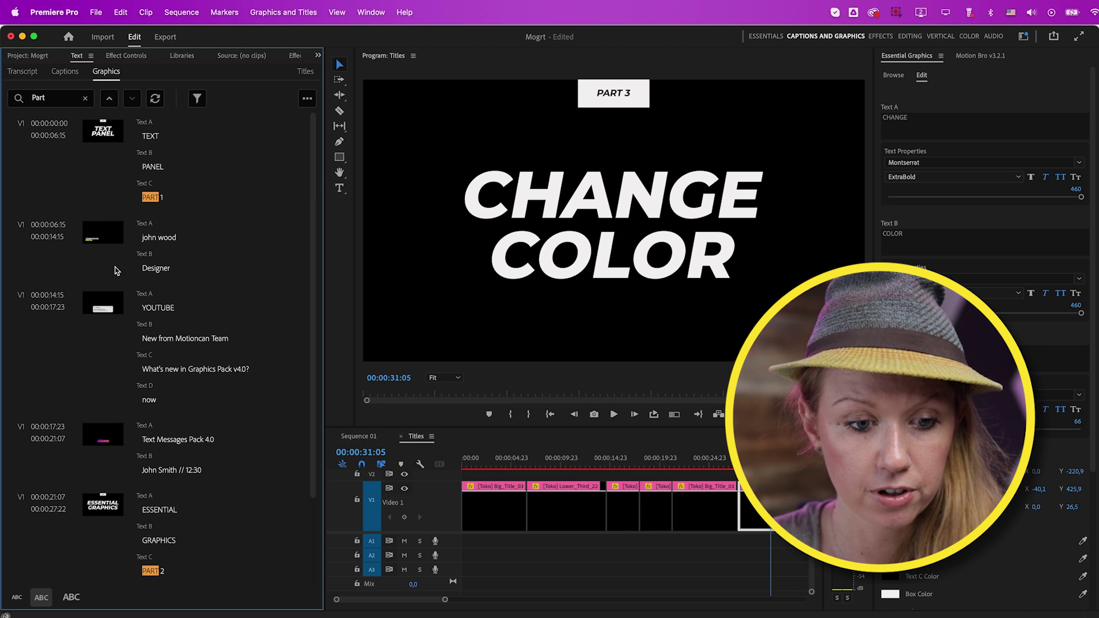
Step: Rename the john wood lower third to KELSEY and begin editing its Designer subtitle
click(306, 269)
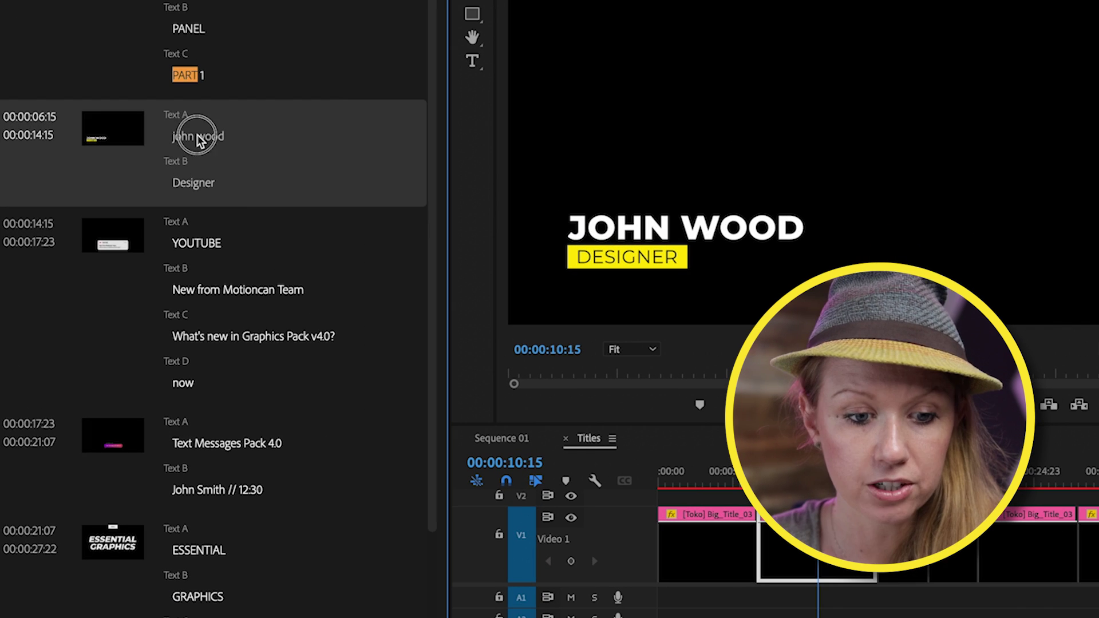
double_click(199, 141)
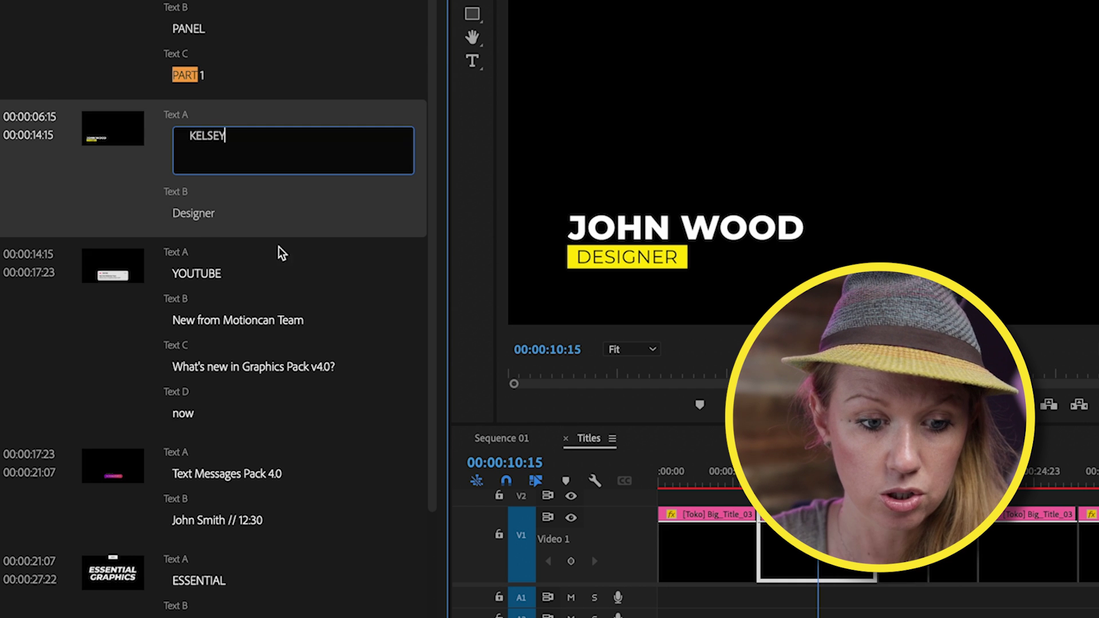
click(204, 217)
double_click(208, 184)
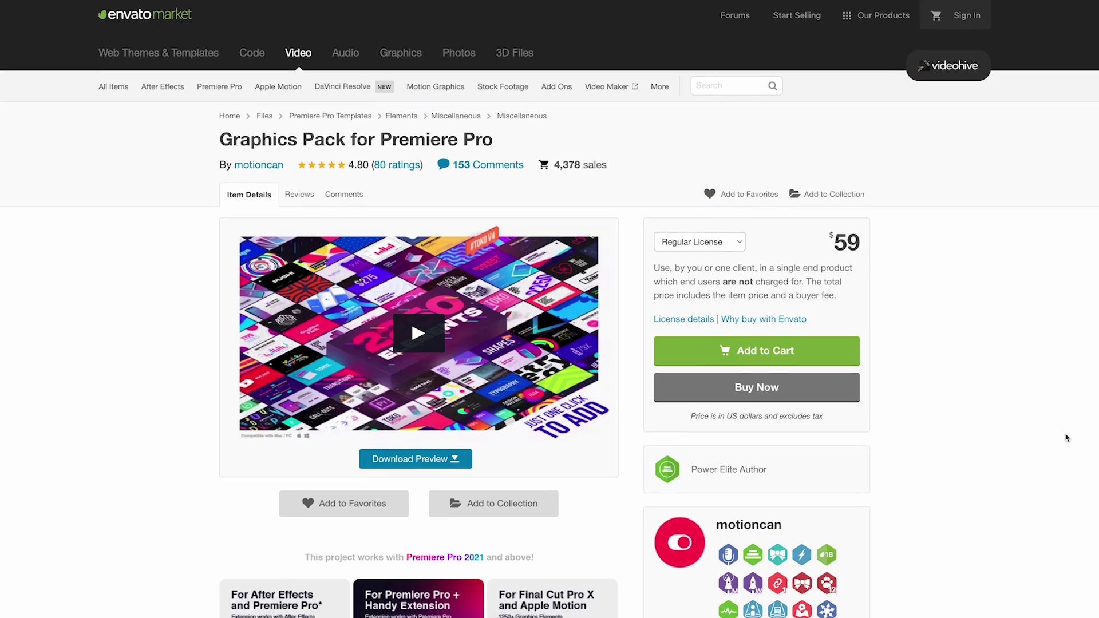
Step: Scroll the Graphics Pack for Premiere Pro page down to its version 4.0 details
scroll(1066, 438, down, 6)
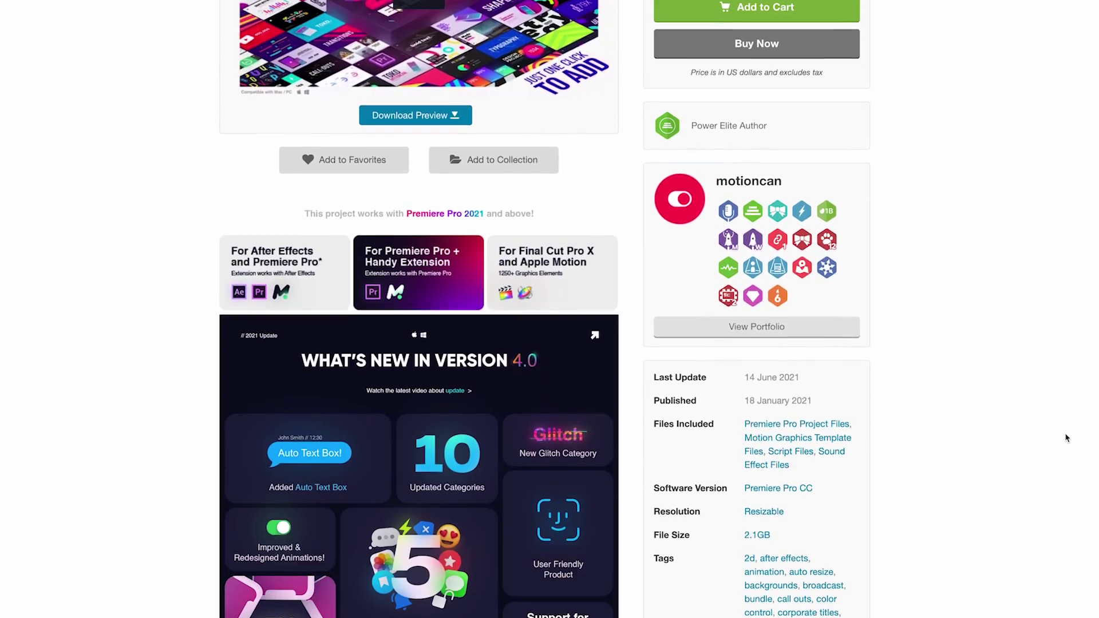
scroll(1067, 438, down, 2)
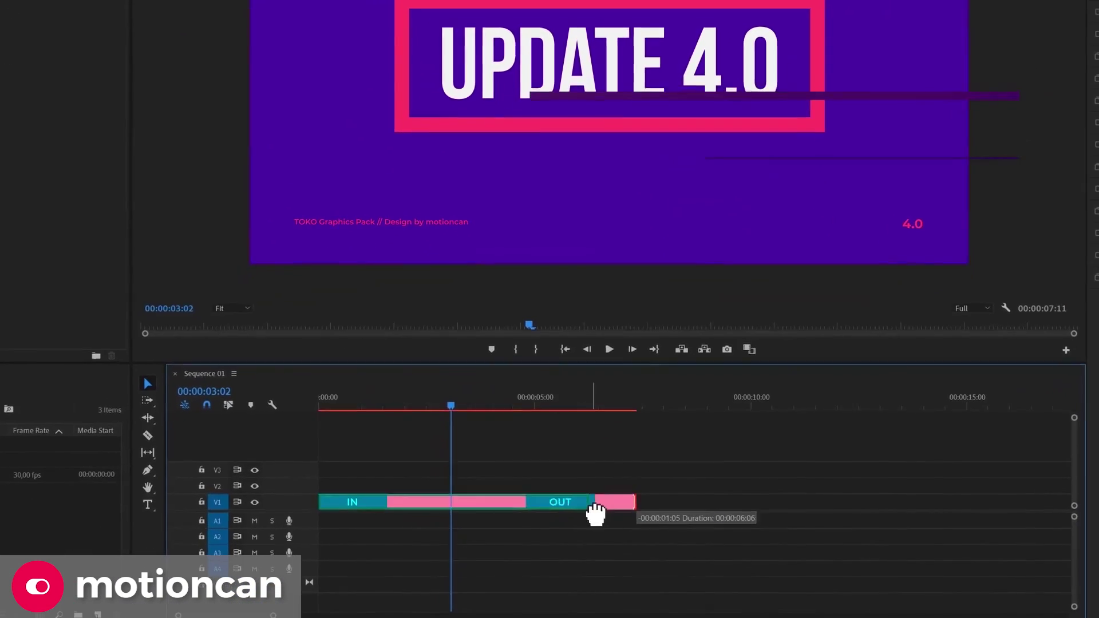
Step: Trim the clip's end, apply a chevron flat transition and recolour its cyan to pink
drag(998, 521, 521, 541)
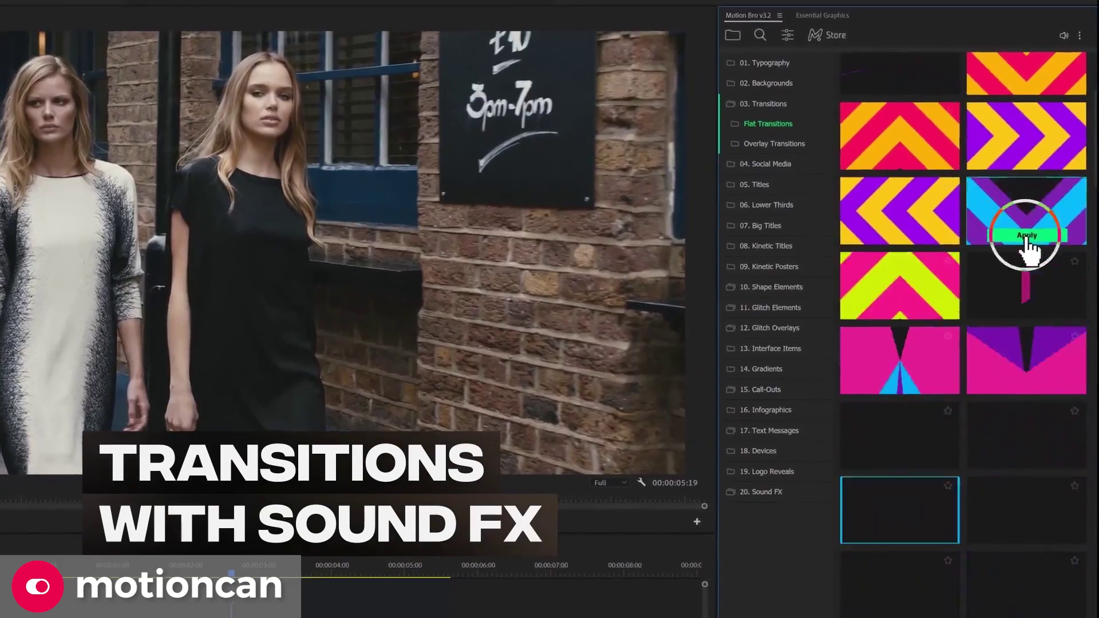
click(1032, 229)
click(209, 268)
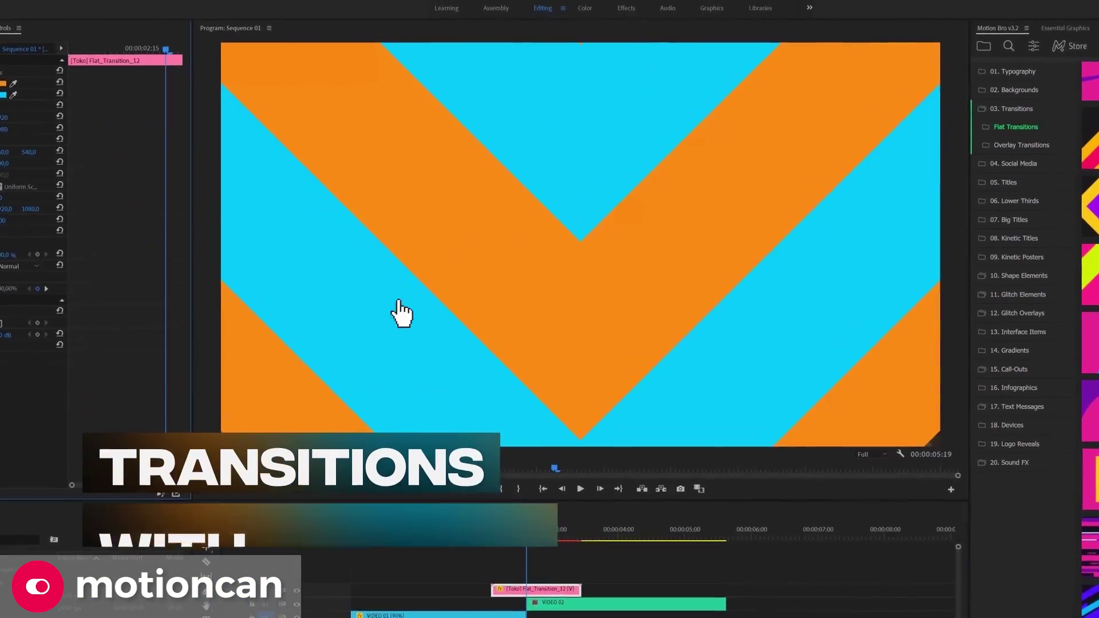
click(344, 296)
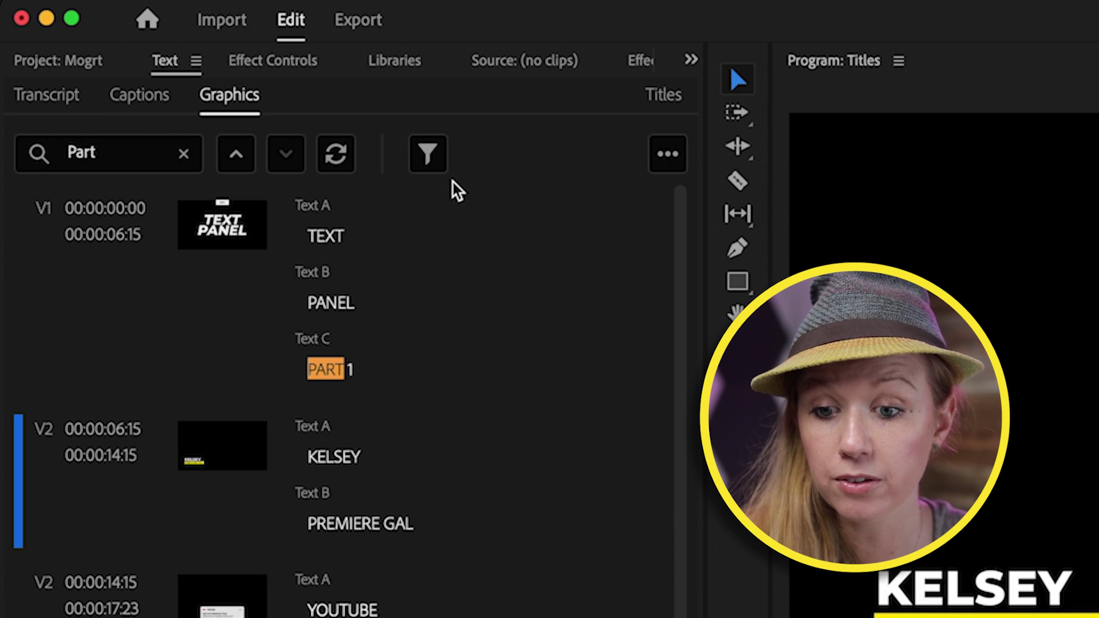
Step: Filter the title list to track V2, restore All tracks, and clear the Part search
click(429, 177)
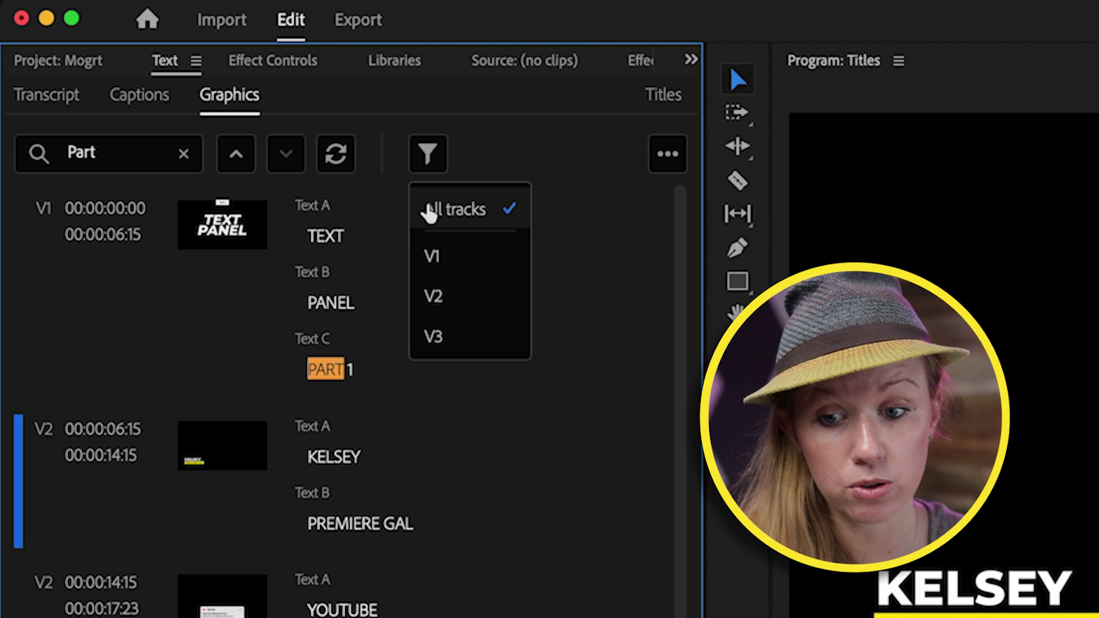
click(452, 310)
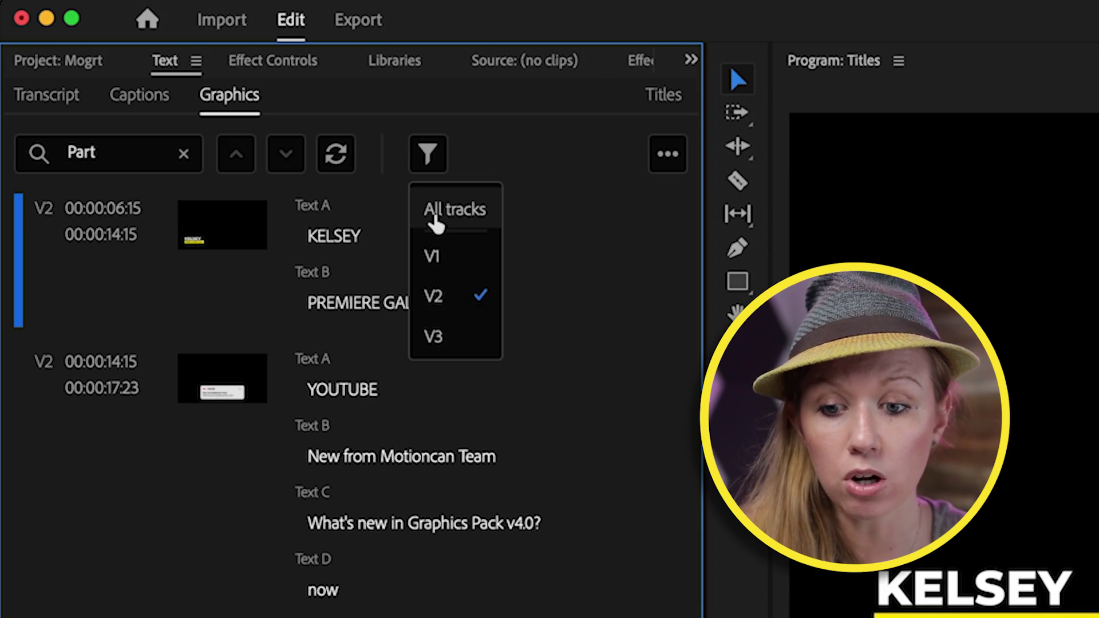
click(435, 222)
click(89, 162)
click(189, 159)
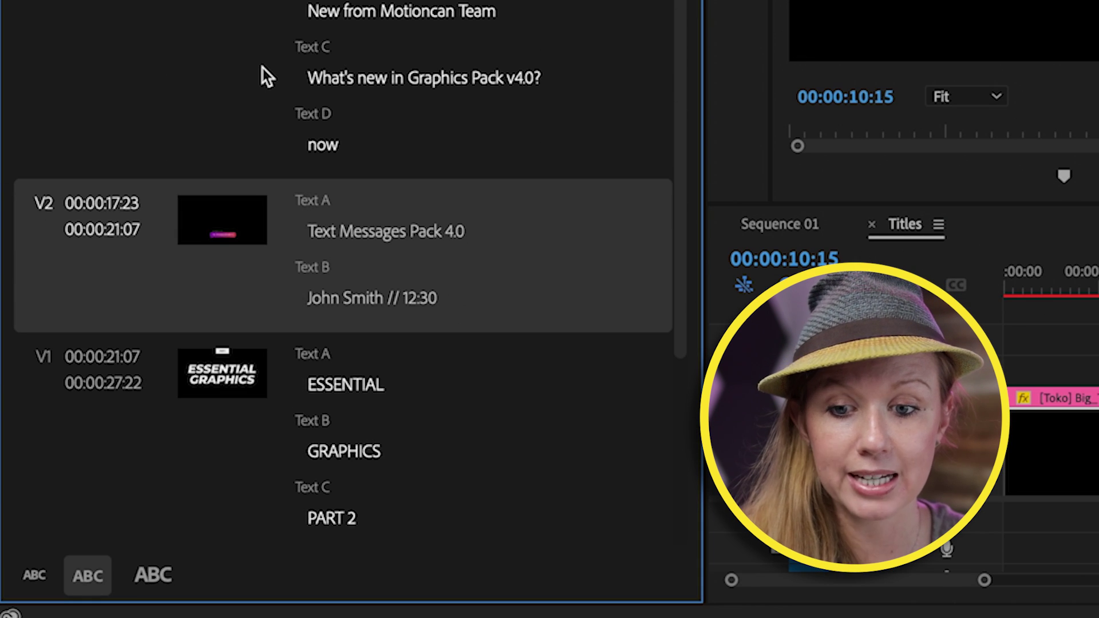
Step: Set the title list text to its largest size and open the list's extra options menu
click(33, 579)
click(85, 579)
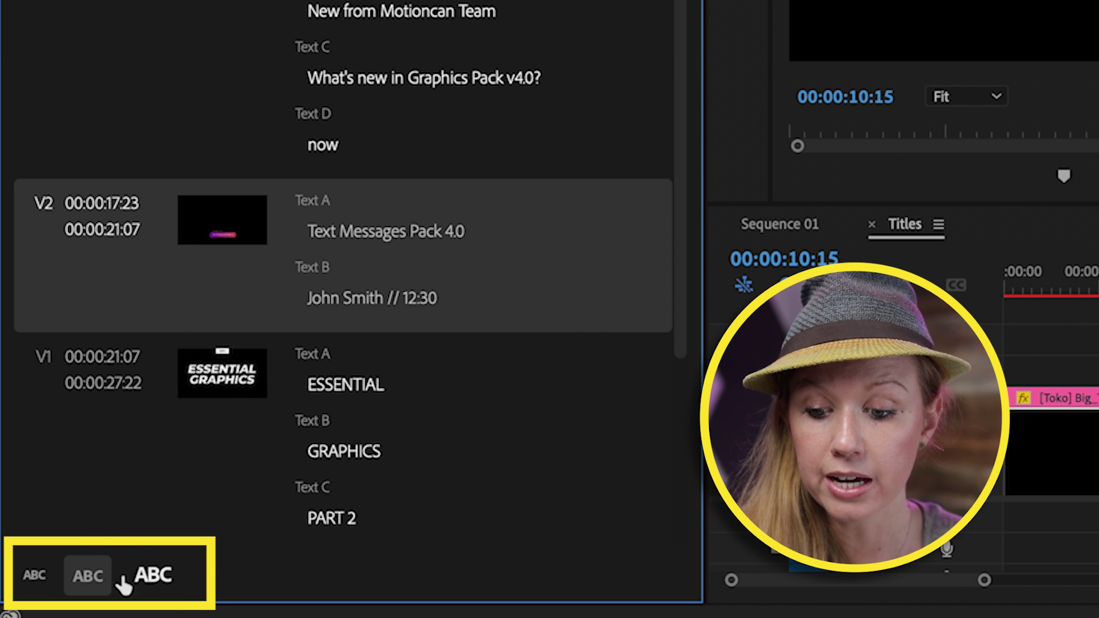
click(152, 577)
scroll(205, 127, down, 6)
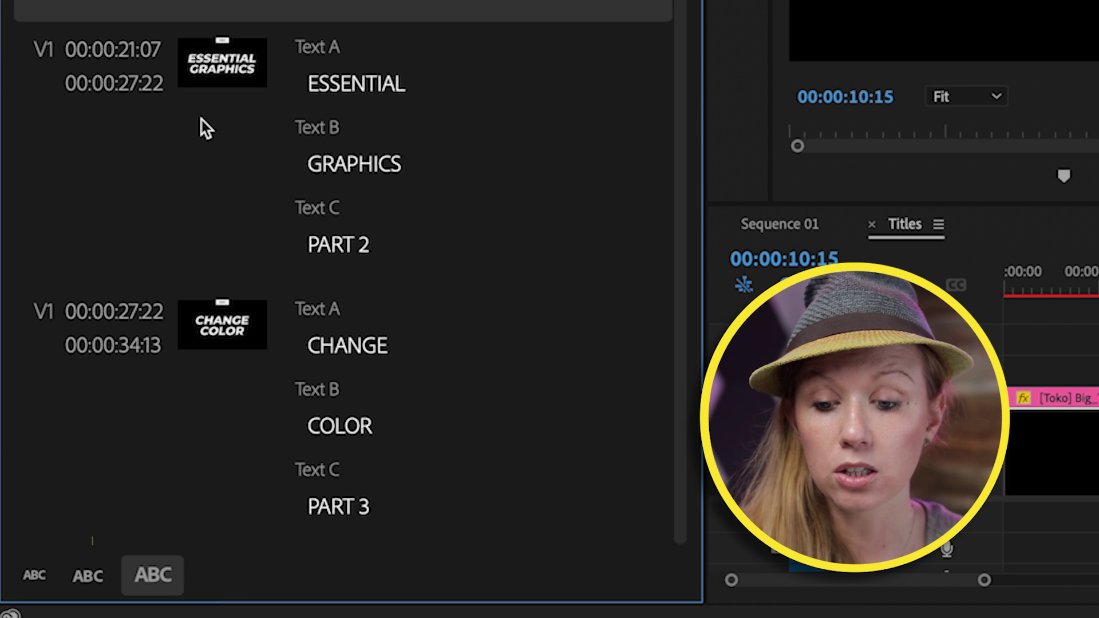
scroll(201, 125, up, 6)
click(652, 156)
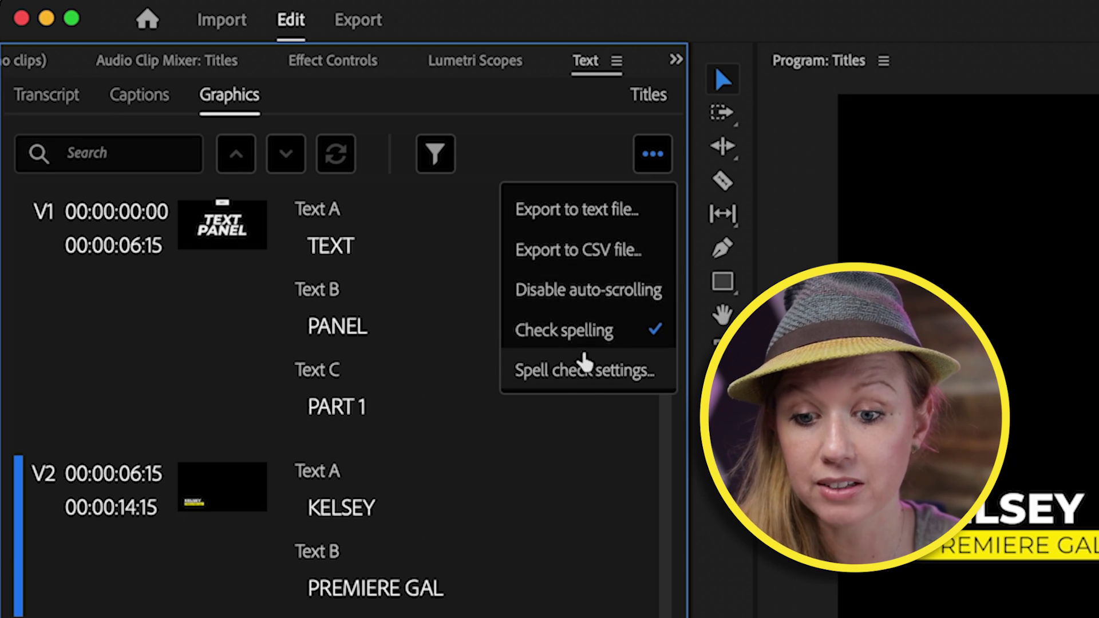
Step: In the spell check settings, set the language to English and teach the dictionary 'Premiere Gal'
click(587, 381)
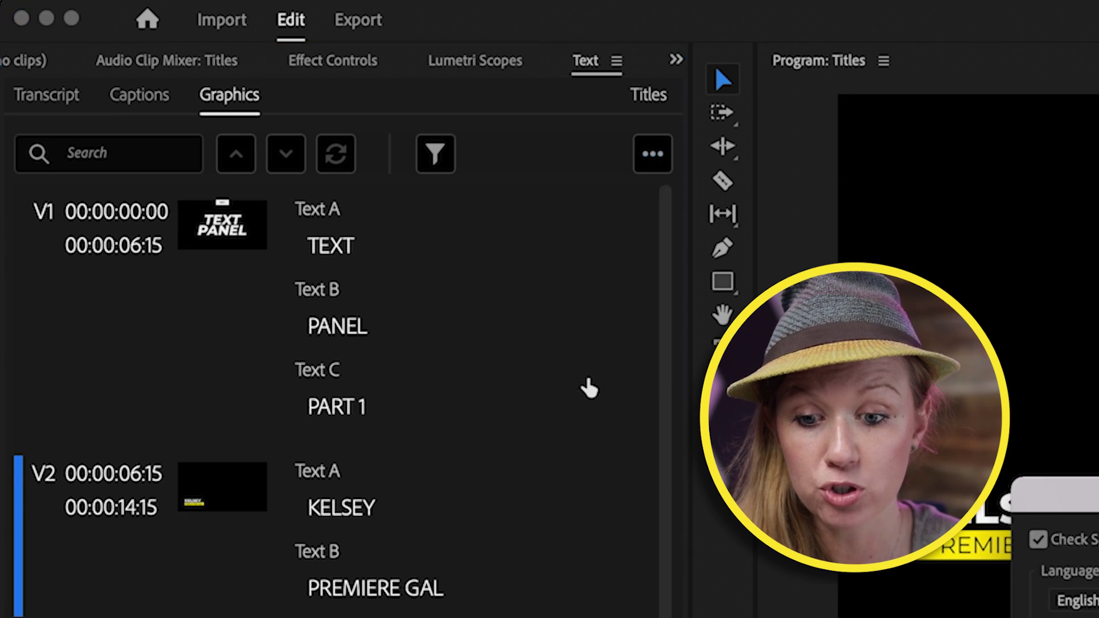
click(453, 268)
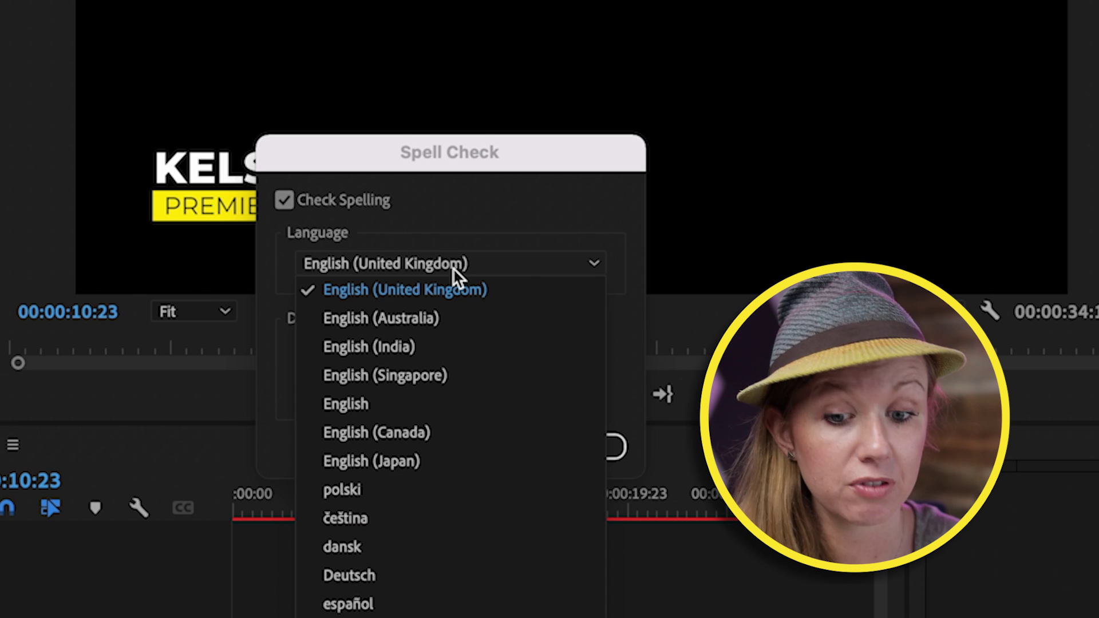
click(451, 410)
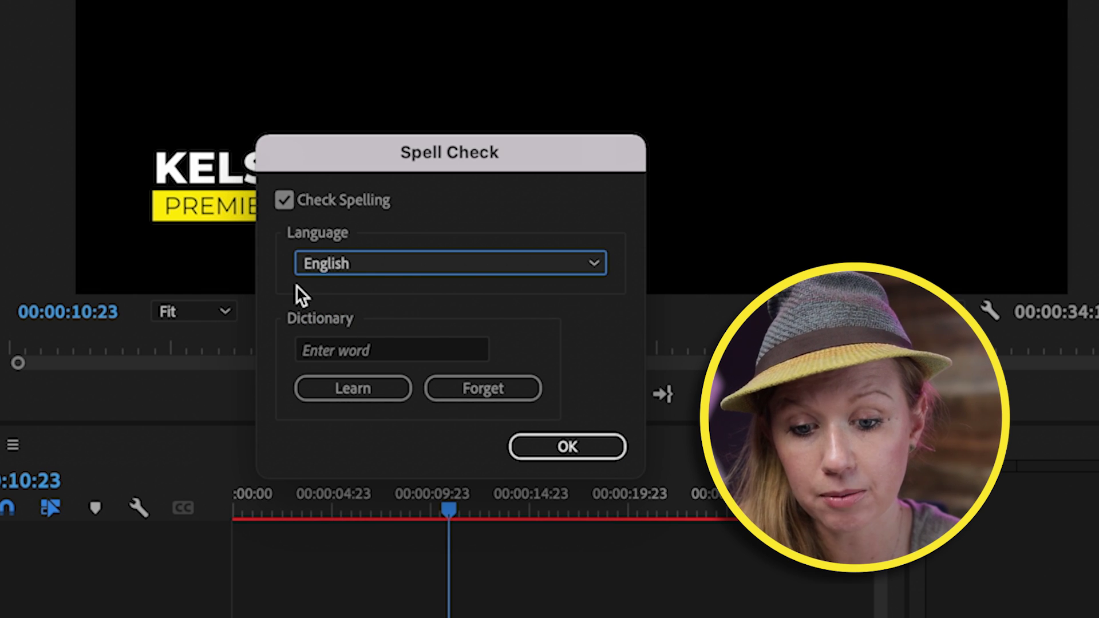
click(357, 350)
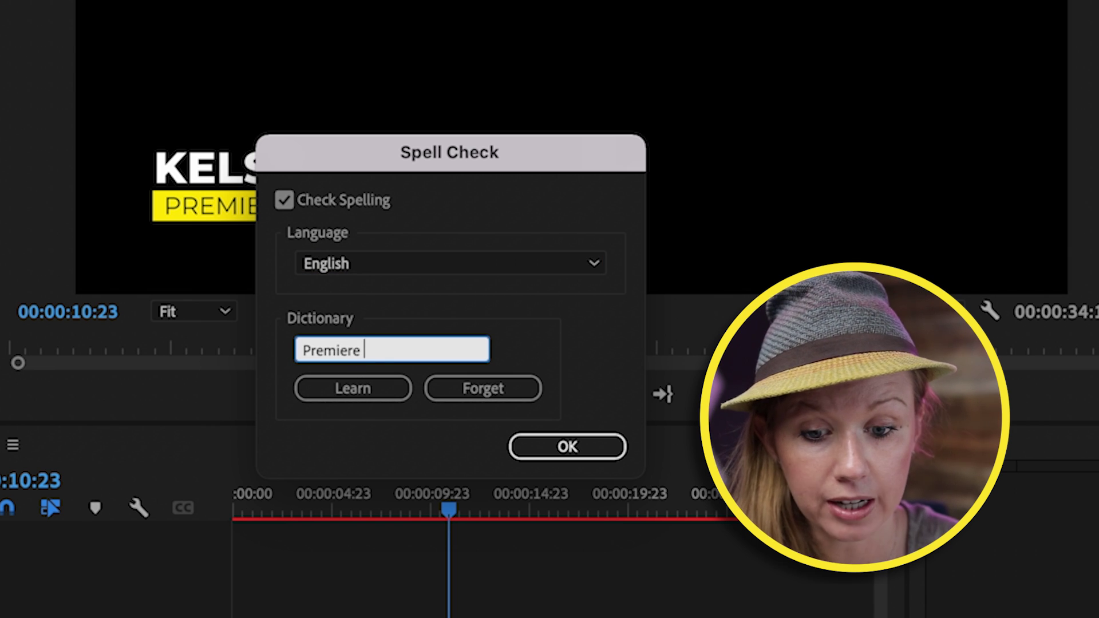
click(354, 390)
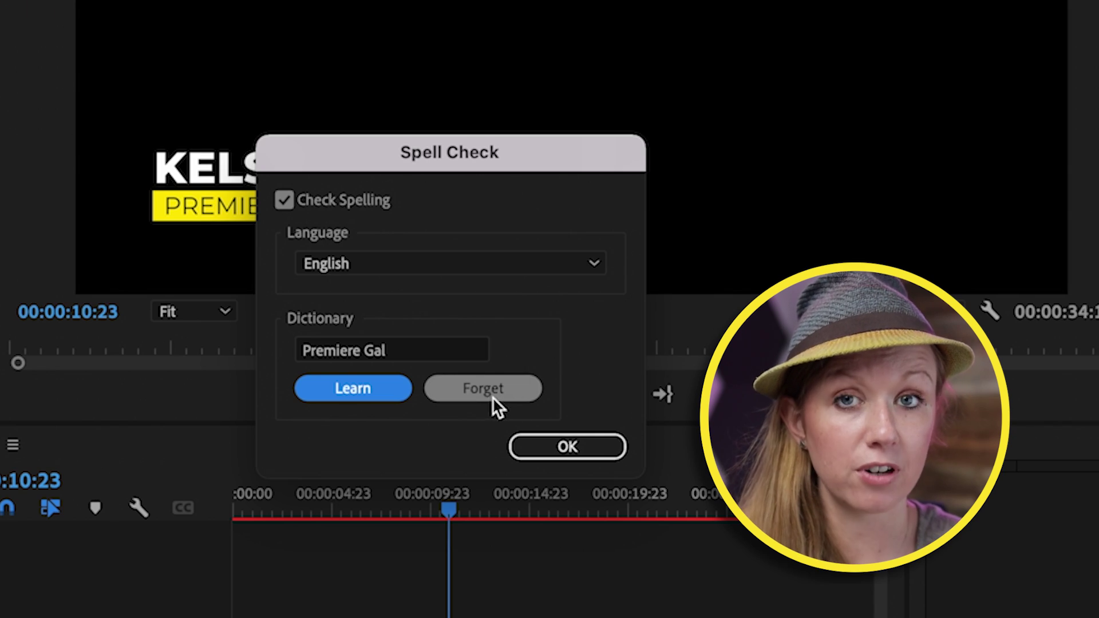
click(593, 451)
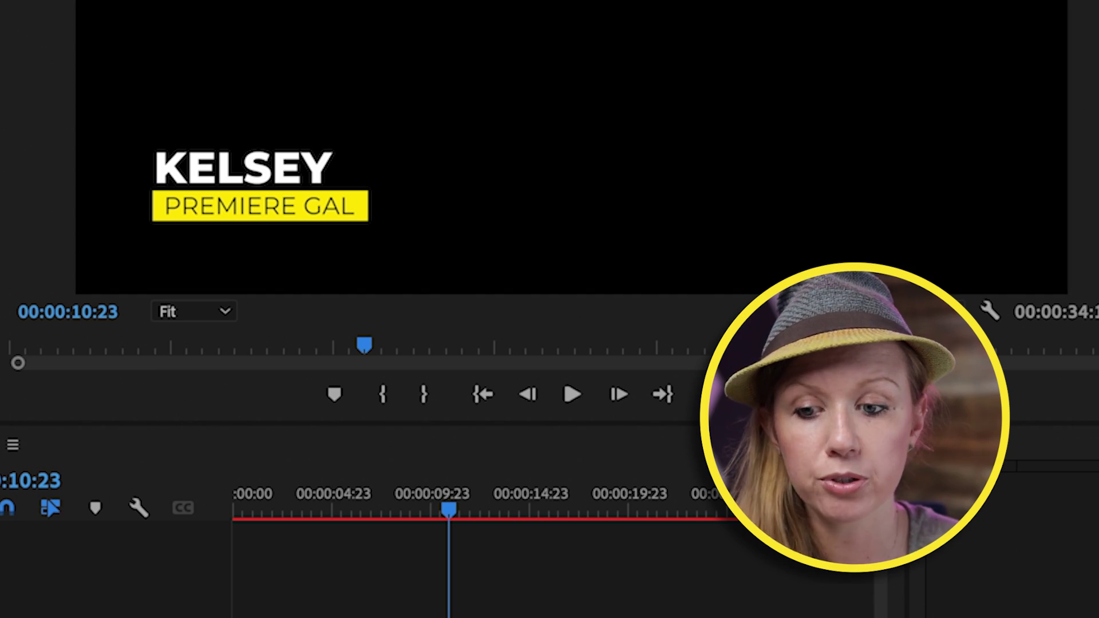